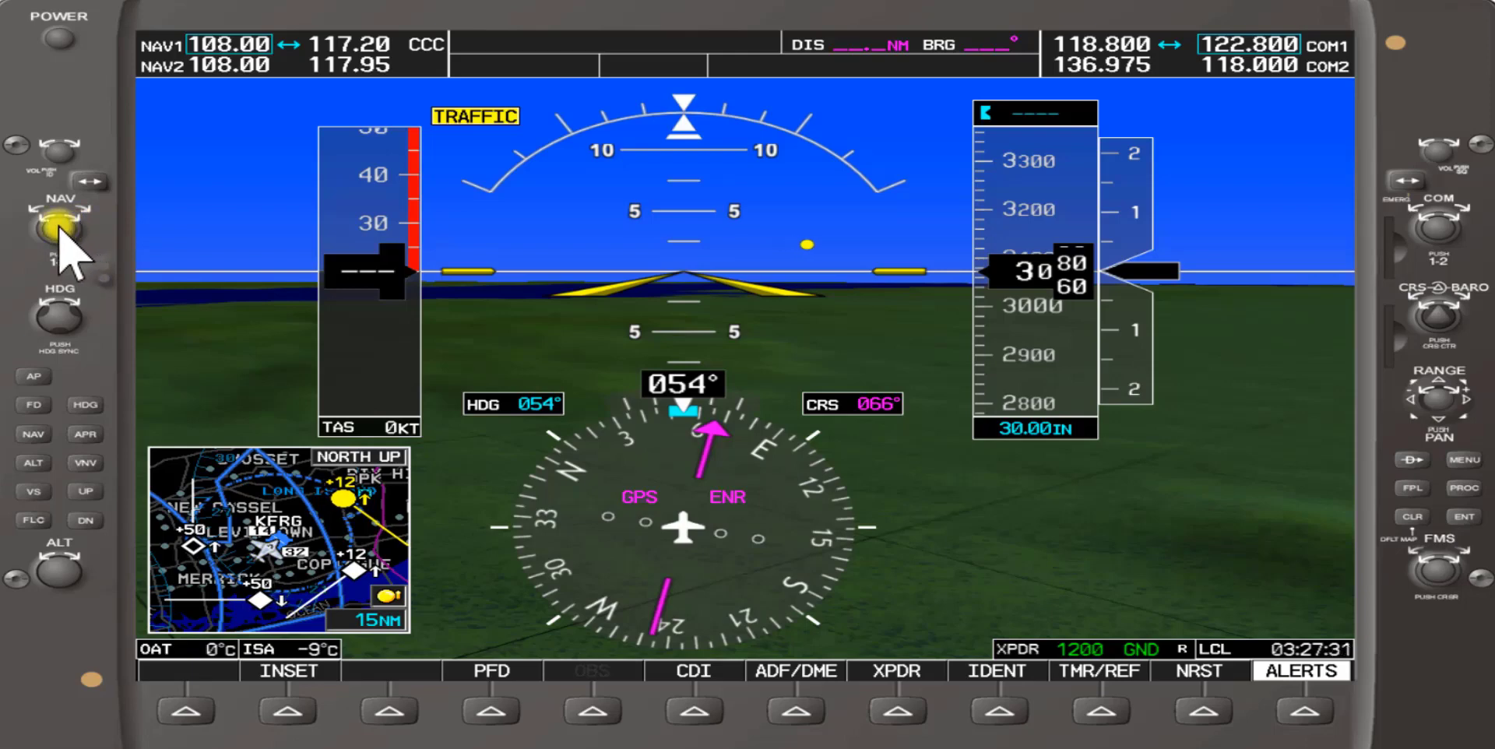
# - Swap the NAV1 frequencies and back, leaving 117.20 (CCC) active and 108.00 in standby
pyautogui.click(90, 179)
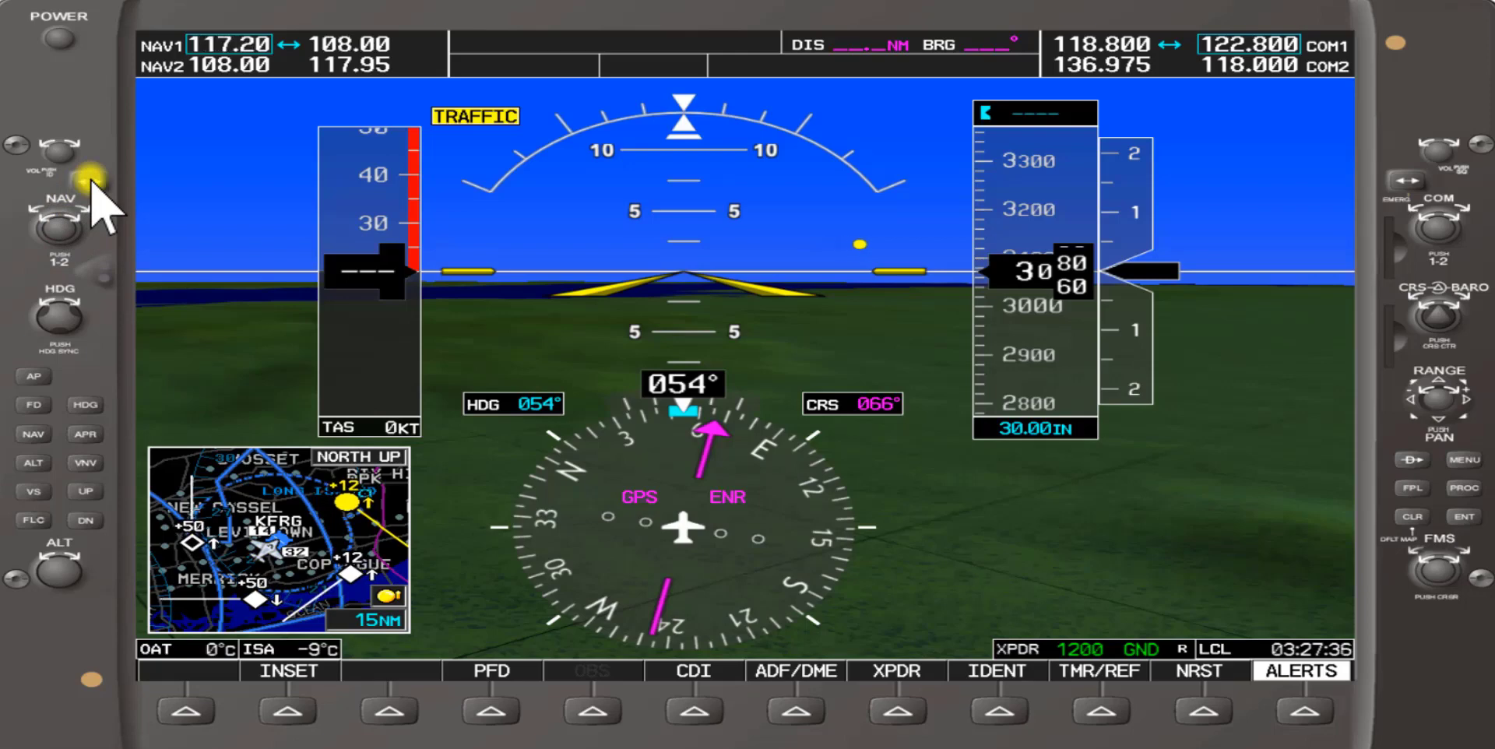
pyautogui.click(90, 179)
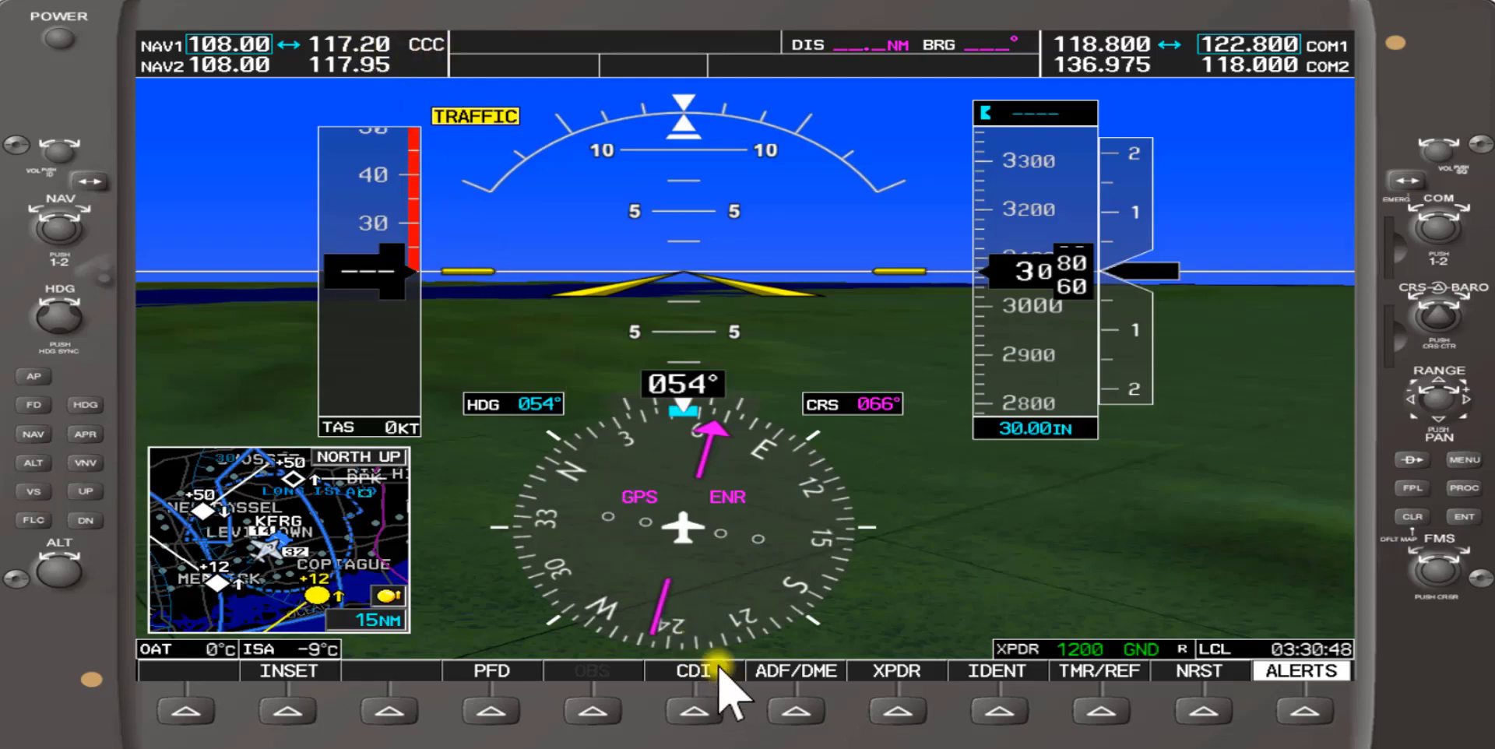
# - Switch the CDI course guidance source from GPS to VOR1
pyautogui.click(704, 709)
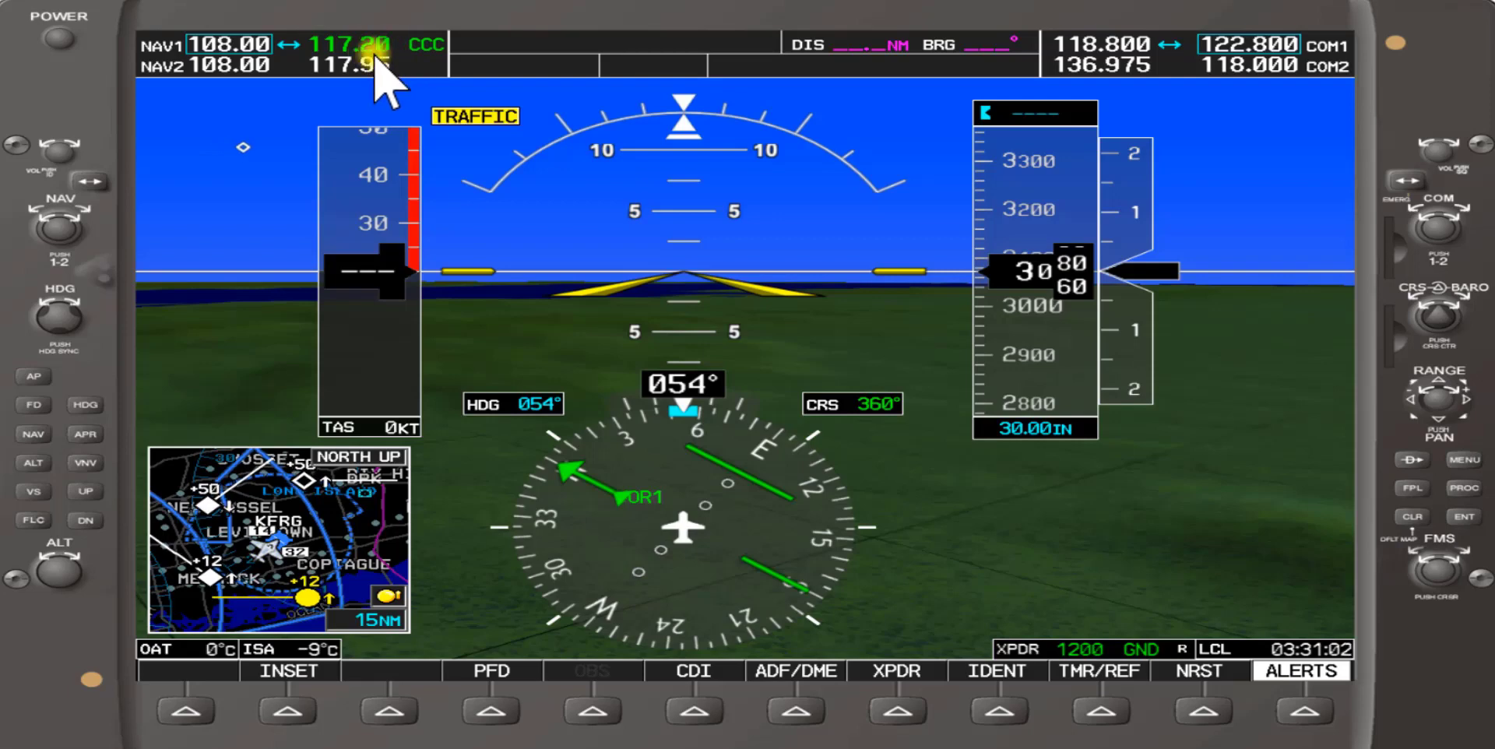
# - Turn on the NAV1 Morse identifier audio (ID) for 117.20 CCC
pyautogui.click(58, 149)
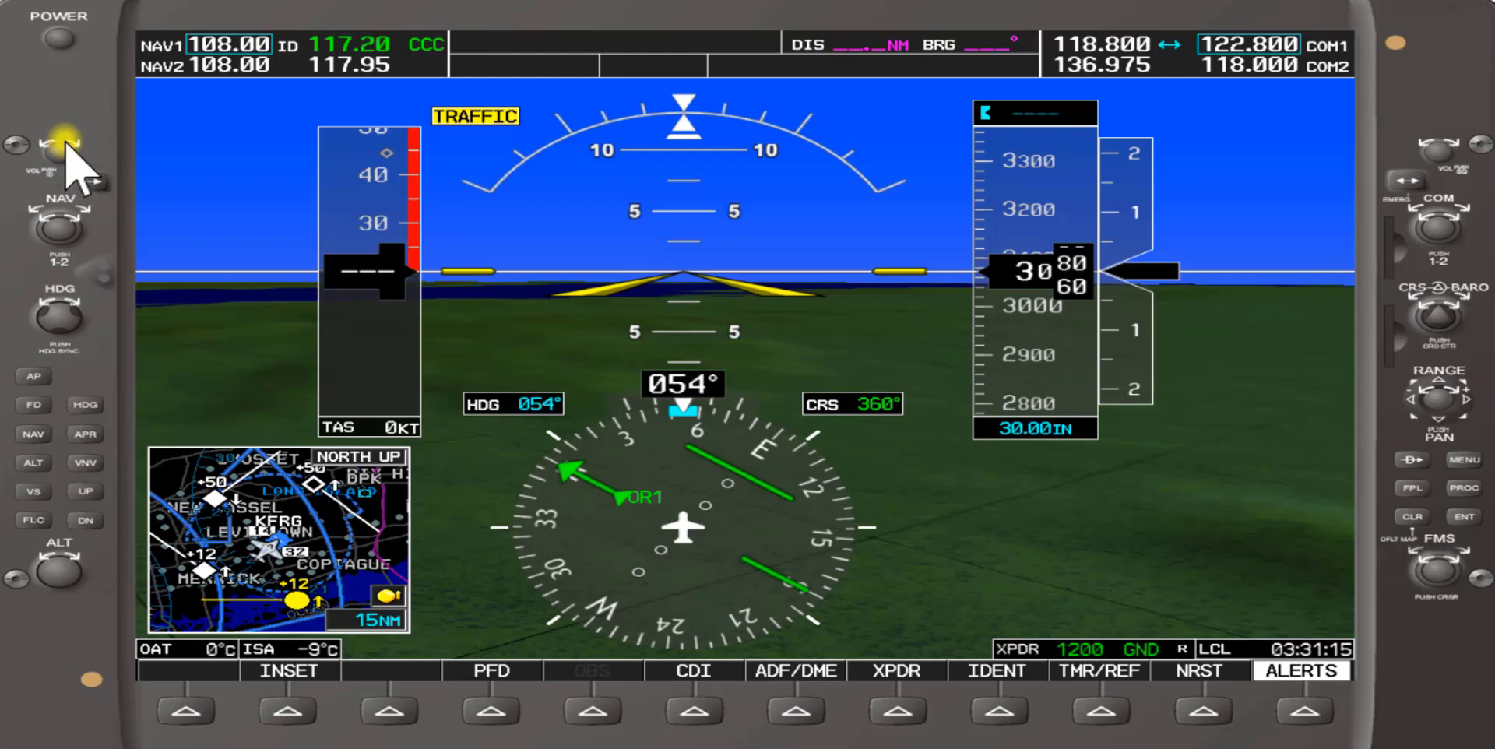
# - Adjust the NAV VOL knob to bring NAV audio volume from 48% to 52%
pyautogui.scroll(-1, 66, 144)
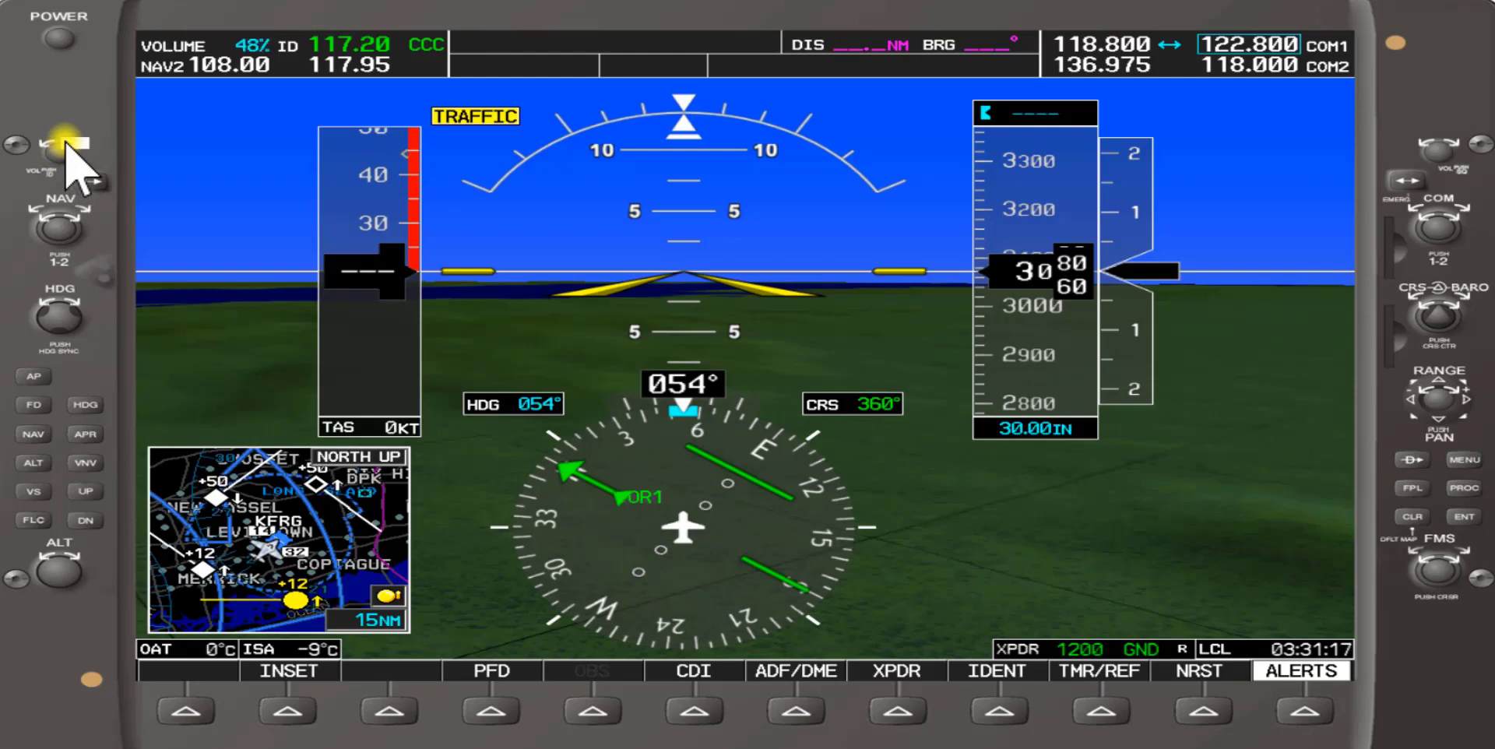
pyautogui.scroll(-3, 48, 145)
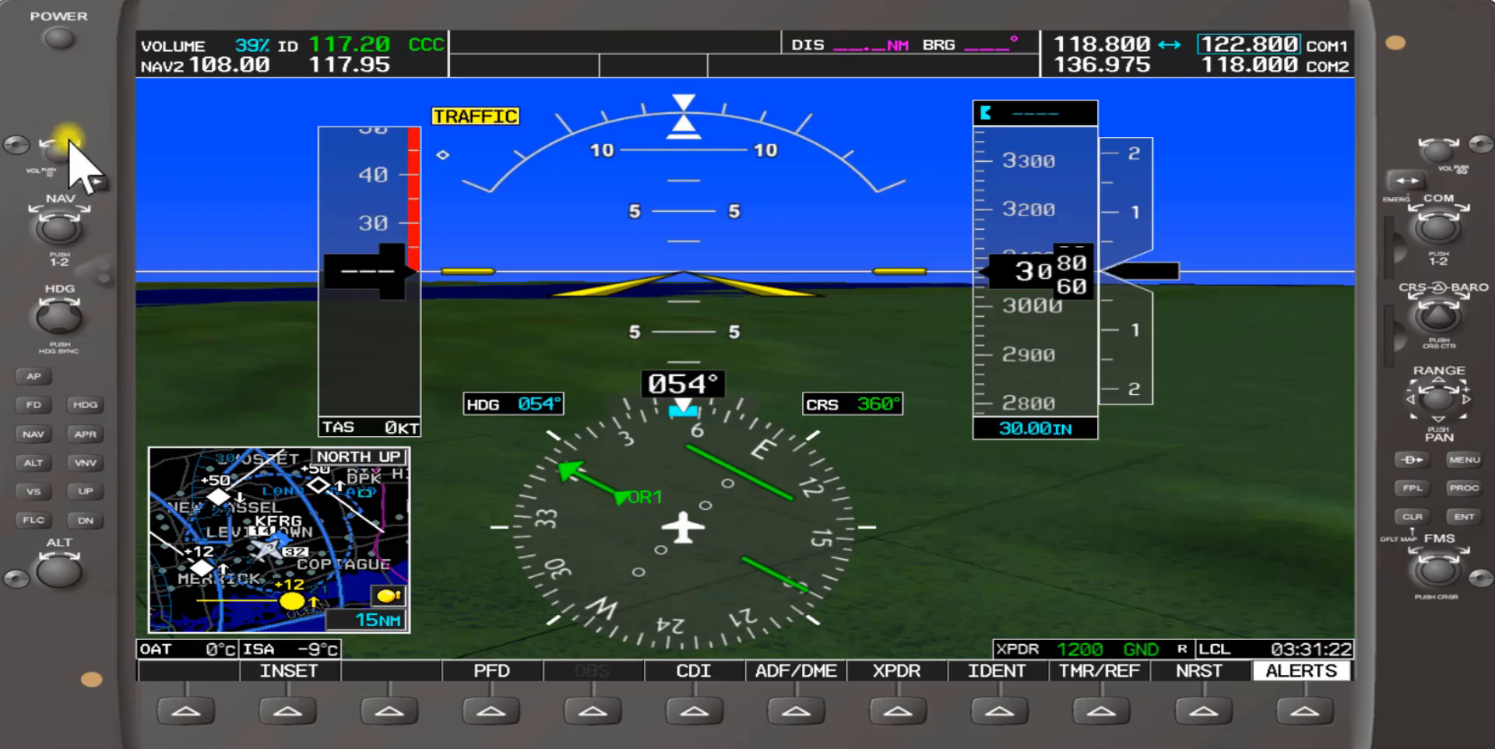
pyautogui.scroll(3, 68, 141)
pyautogui.scroll(3, 78, 148)
pyautogui.scroll(4, 71, 144)
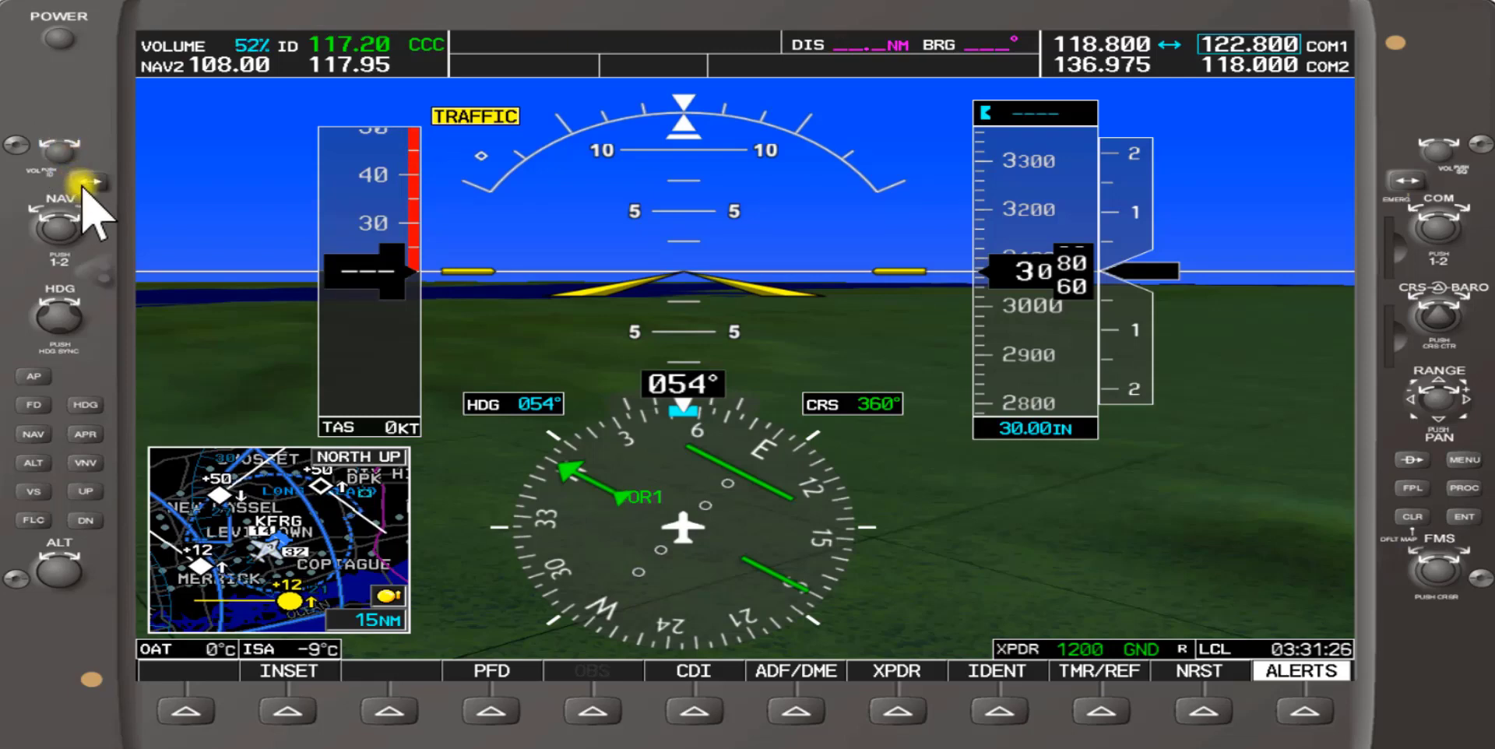
# - Test the NAV1 flip-flop twice, ending with 117.20 active
pyautogui.click(84, 186)
pyautogui.click(84, 185)
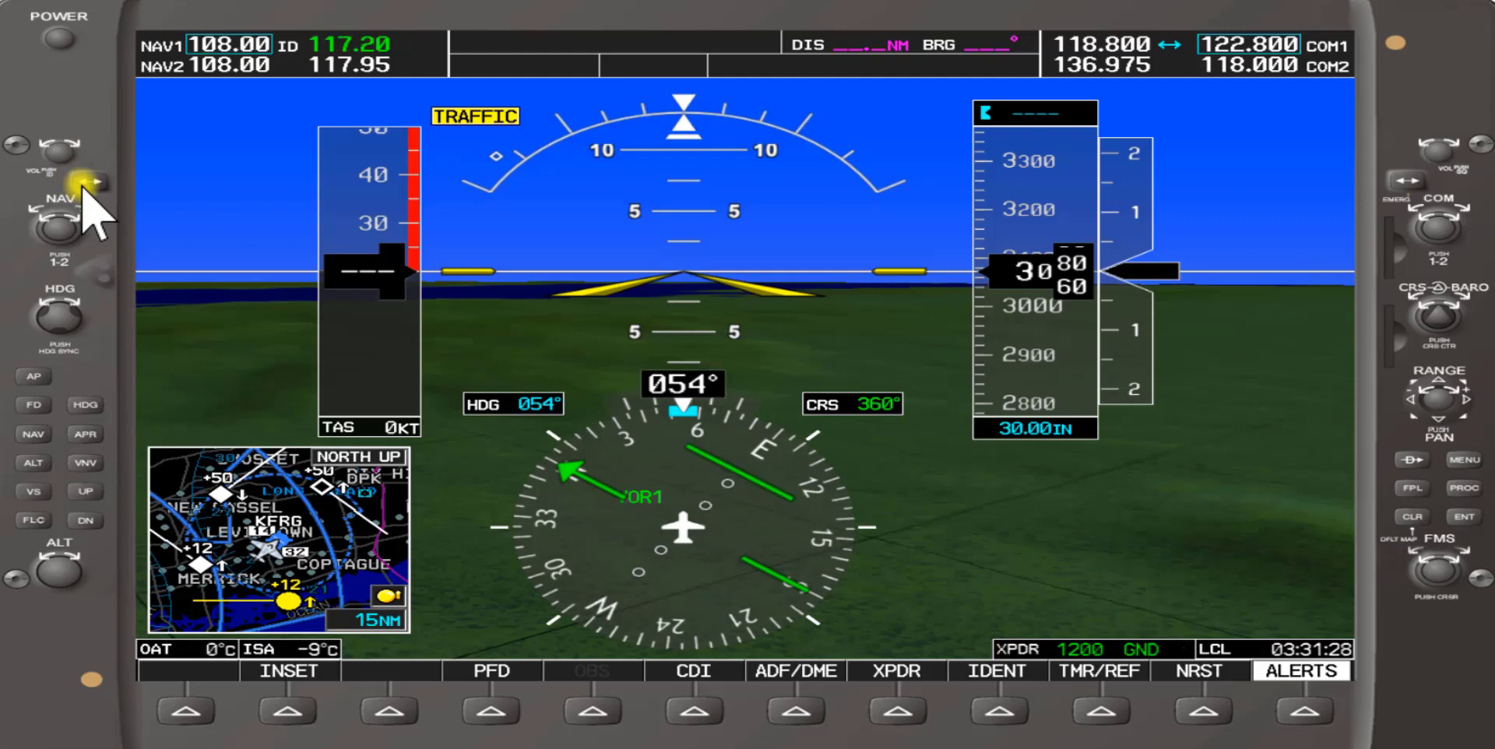
pyautogui.click(84, 186)
pyautogui.click(84, 185)
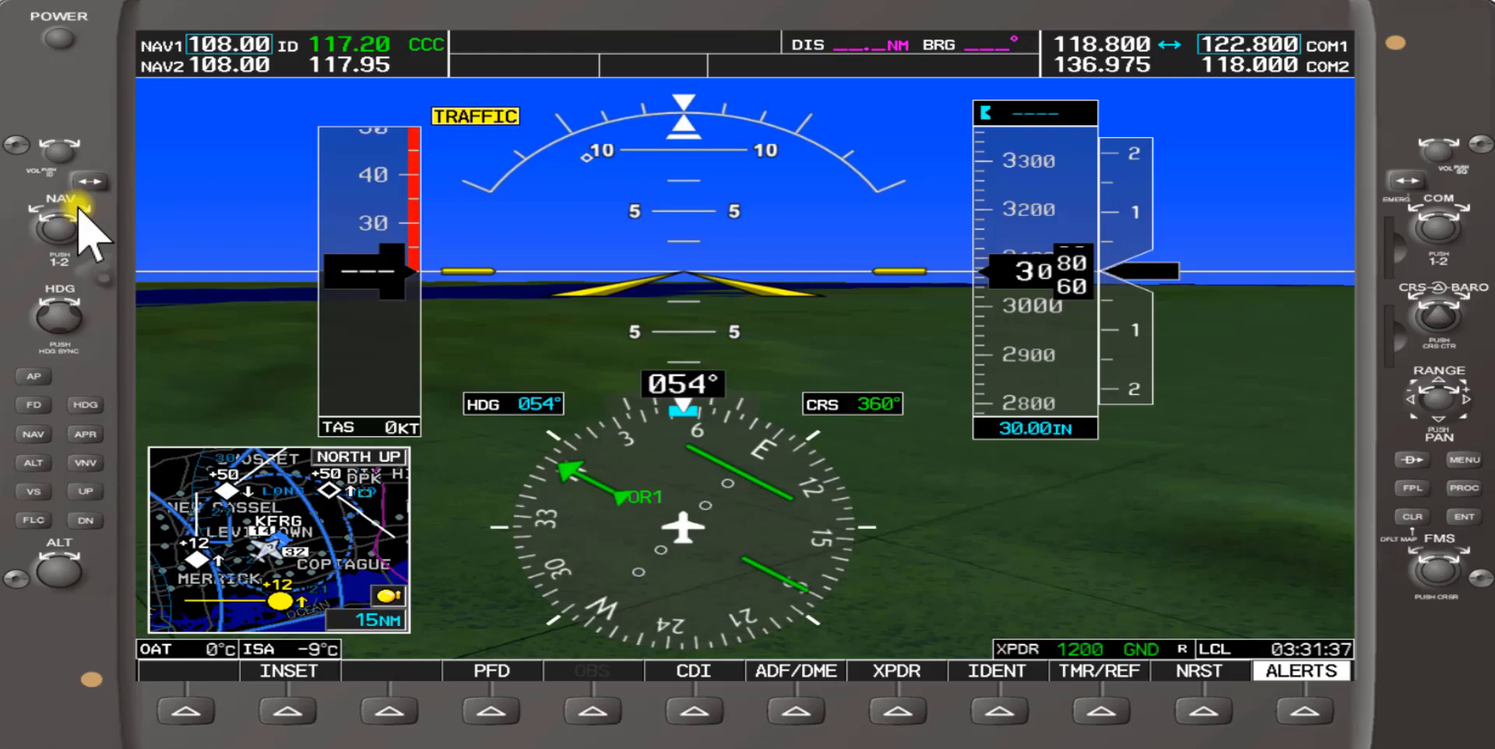
# - Dial the NAV1 standby from 108.00 to 117.70, setting 117 MHz then .70 kHz
pyautogui.scroll(1, 80, 209)
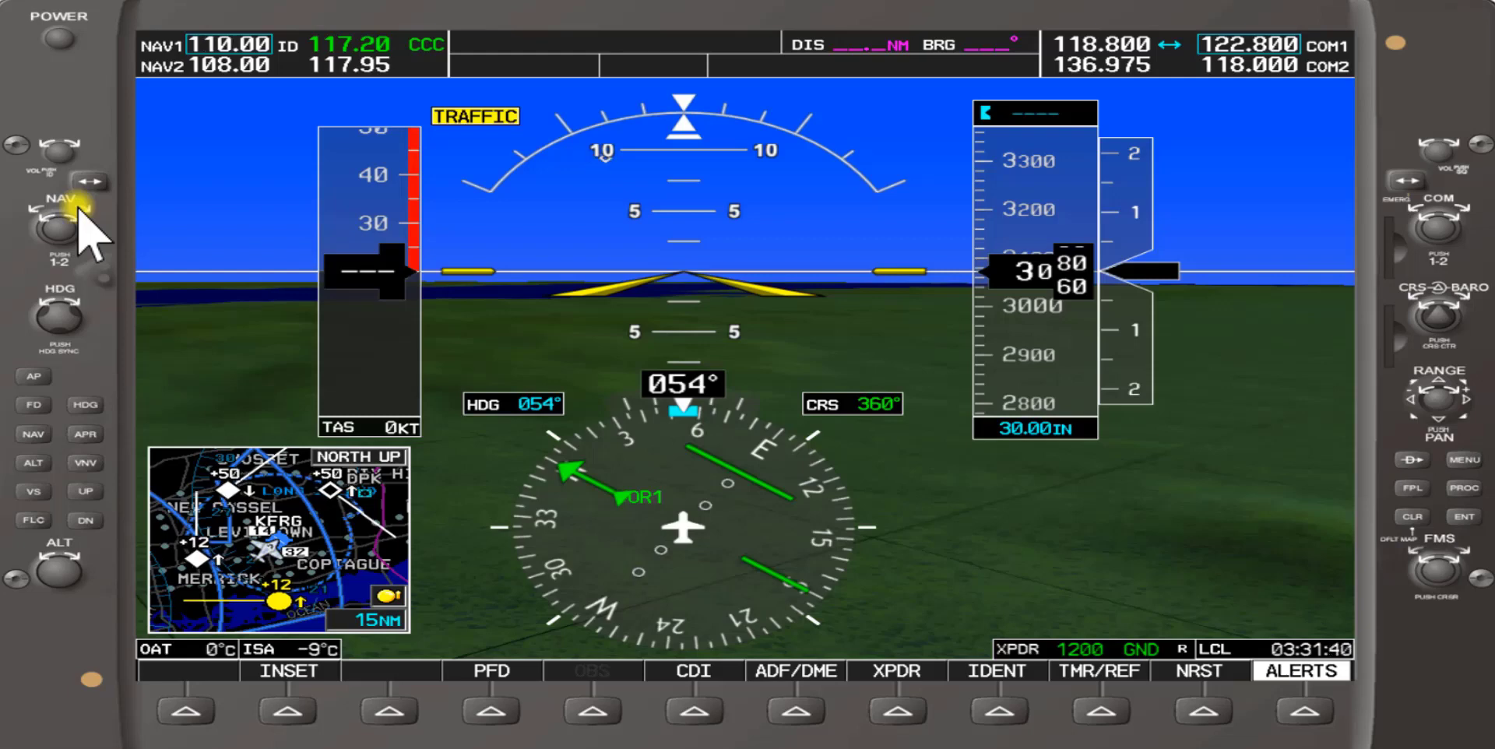
pyautogui.scroll(1, 80, 209)
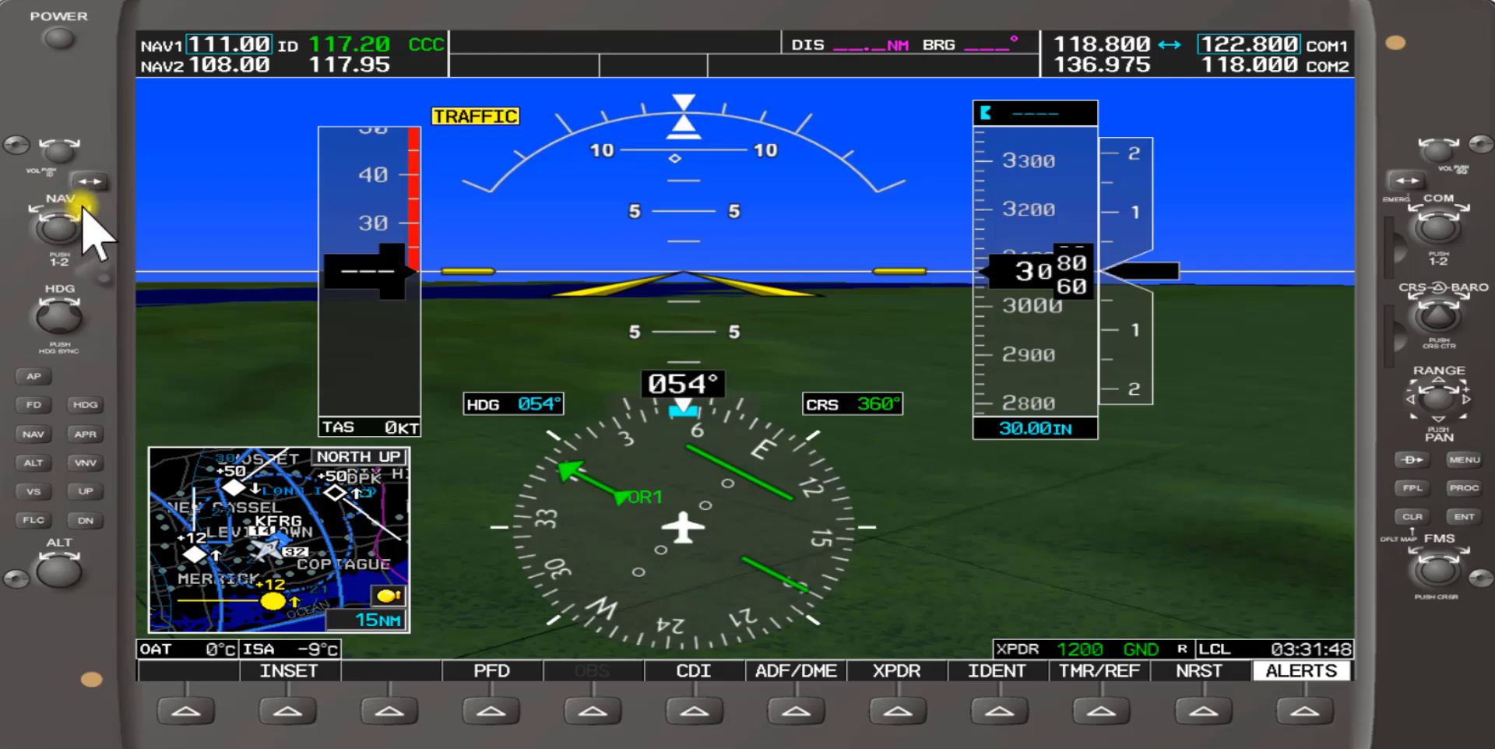
pyautogui.scroll(3, 83, 208)
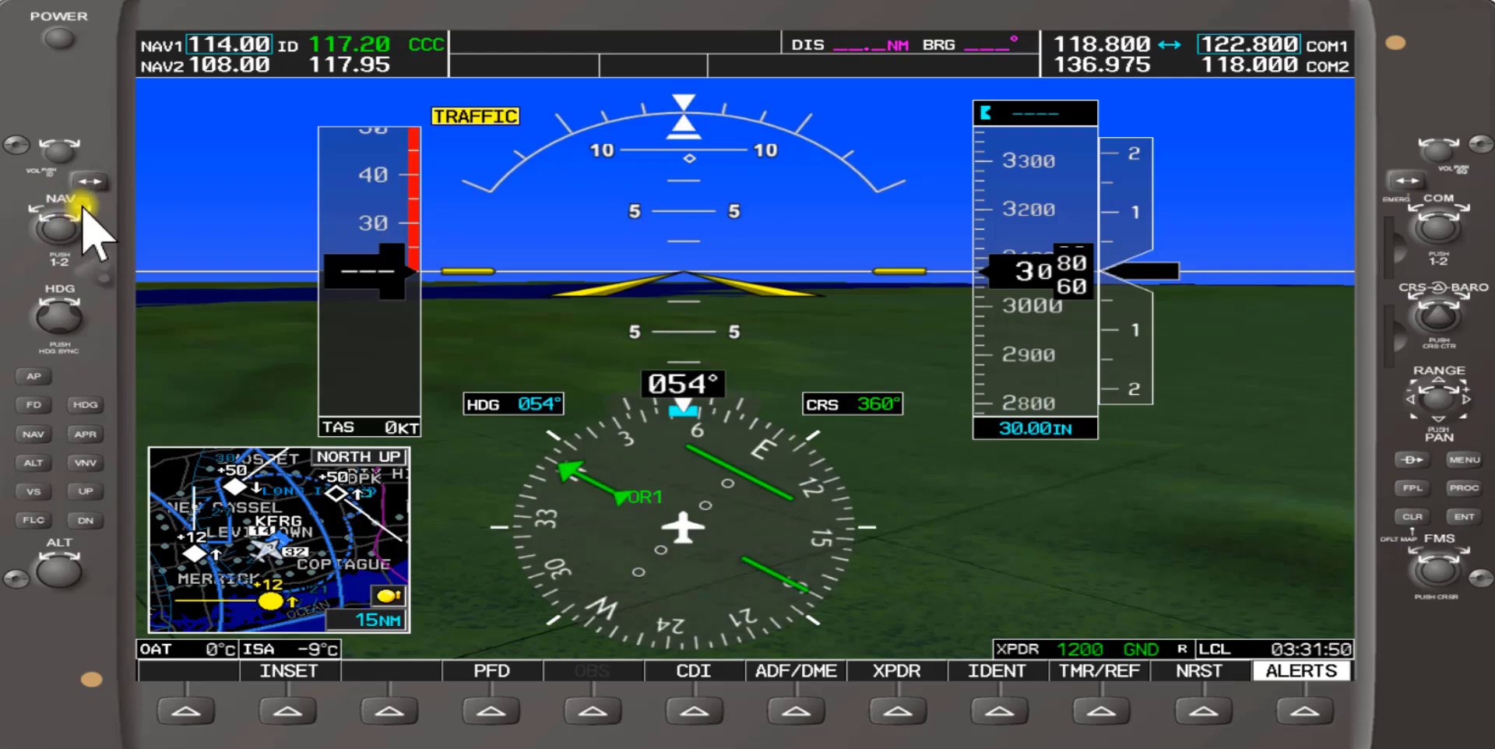
pyautogui.scroll(1, 83, 208)
pyautogui.scroll(1, 83, 208)
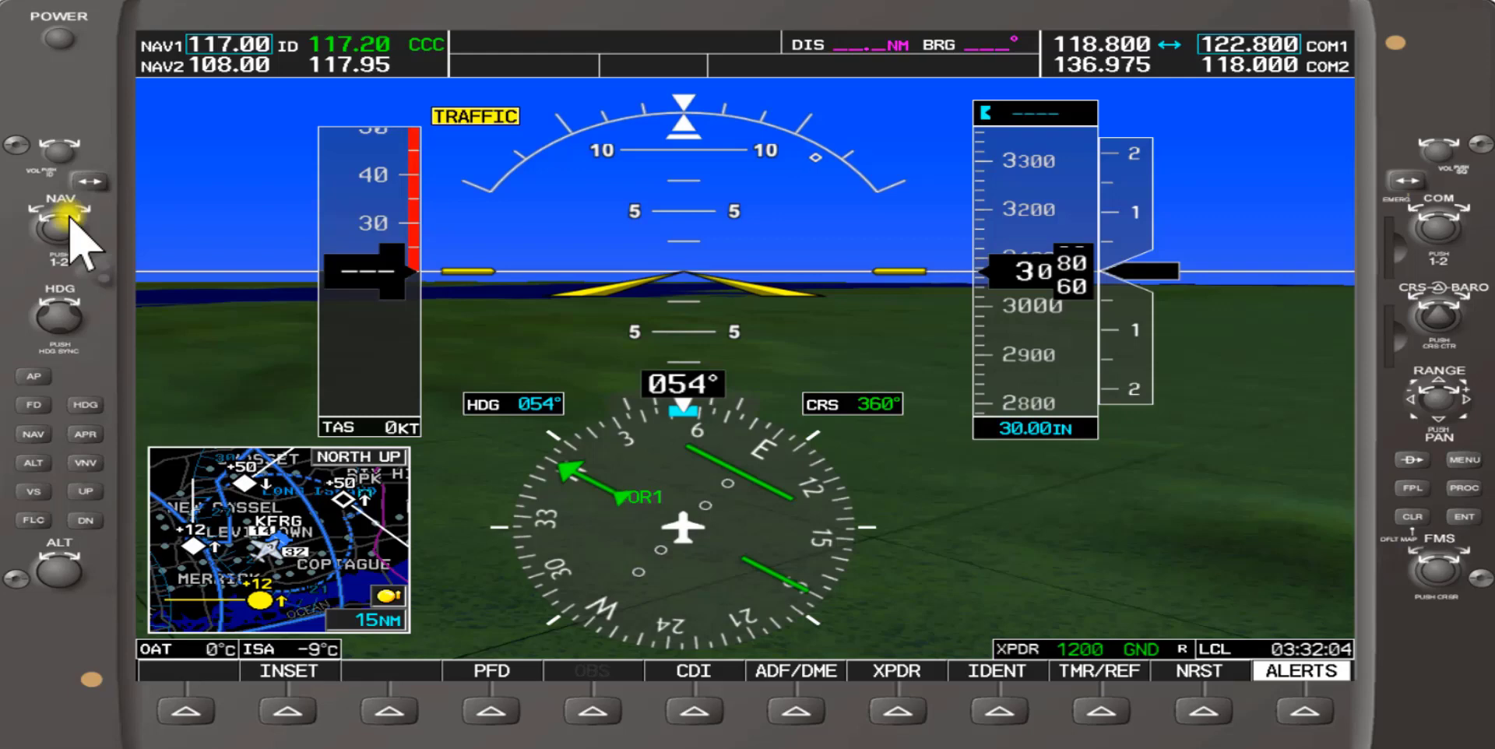
pyautogui.scroll(3, 71, 218)
pyautogui.scroll(3, 71, 218)
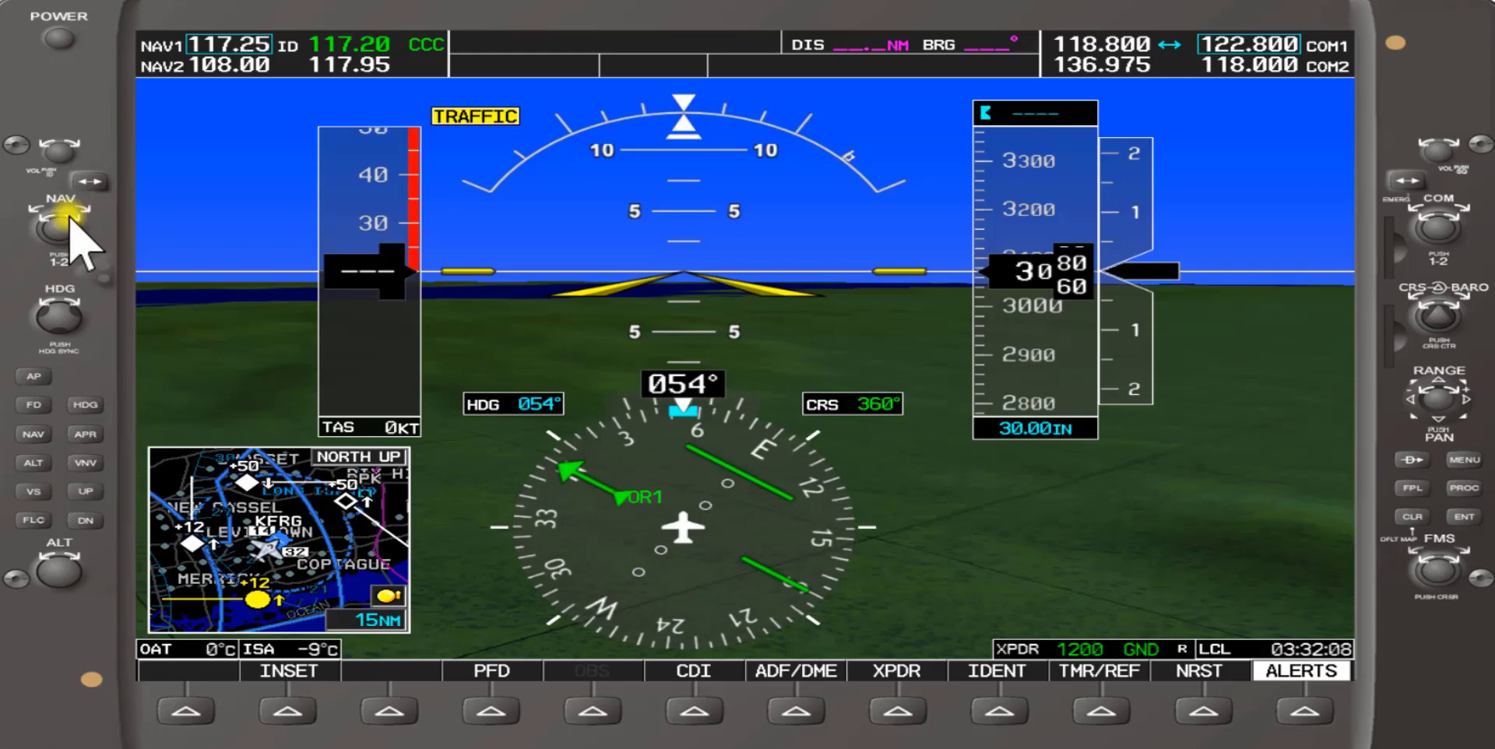
pyautogui.scroll(2, 70, 218)
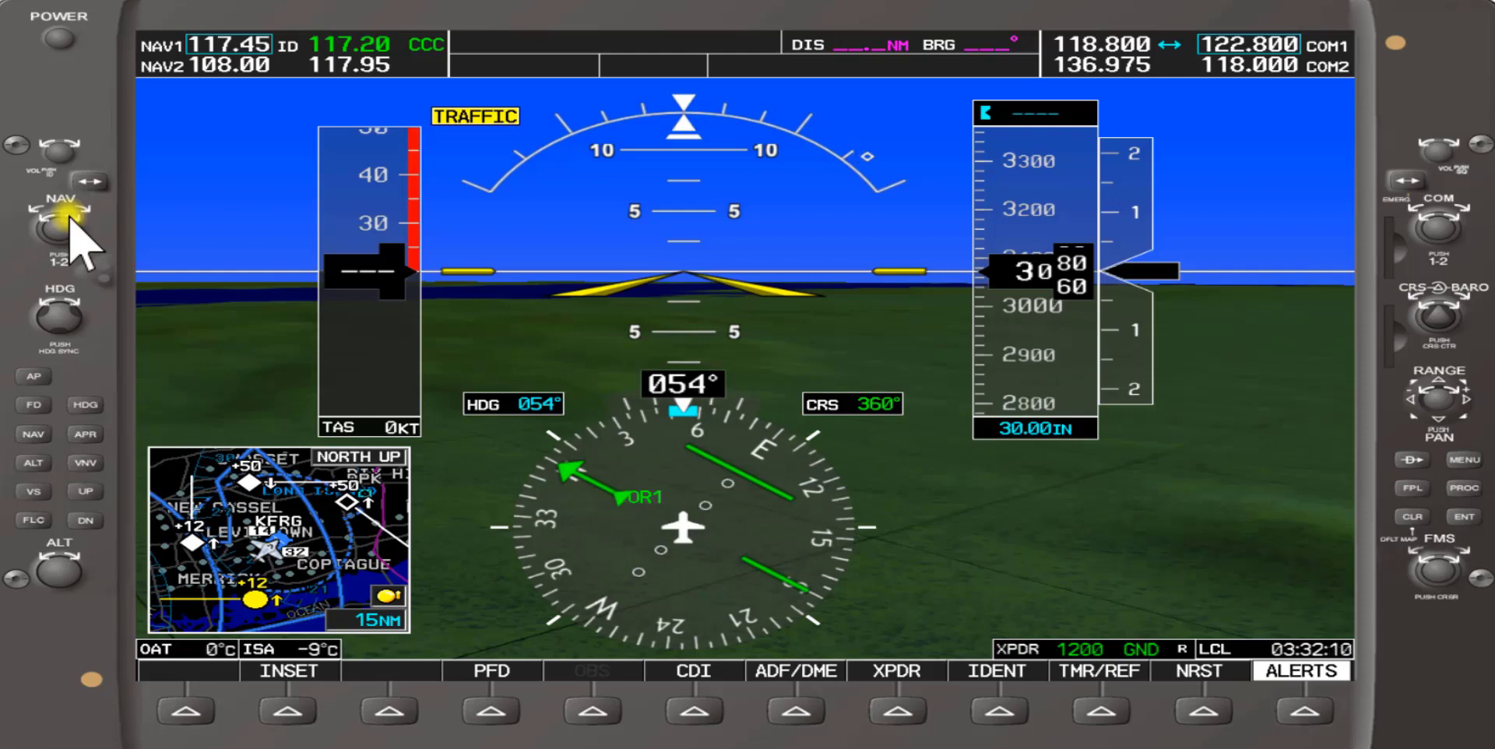
pyautogui.scroll(2, 70, 218)
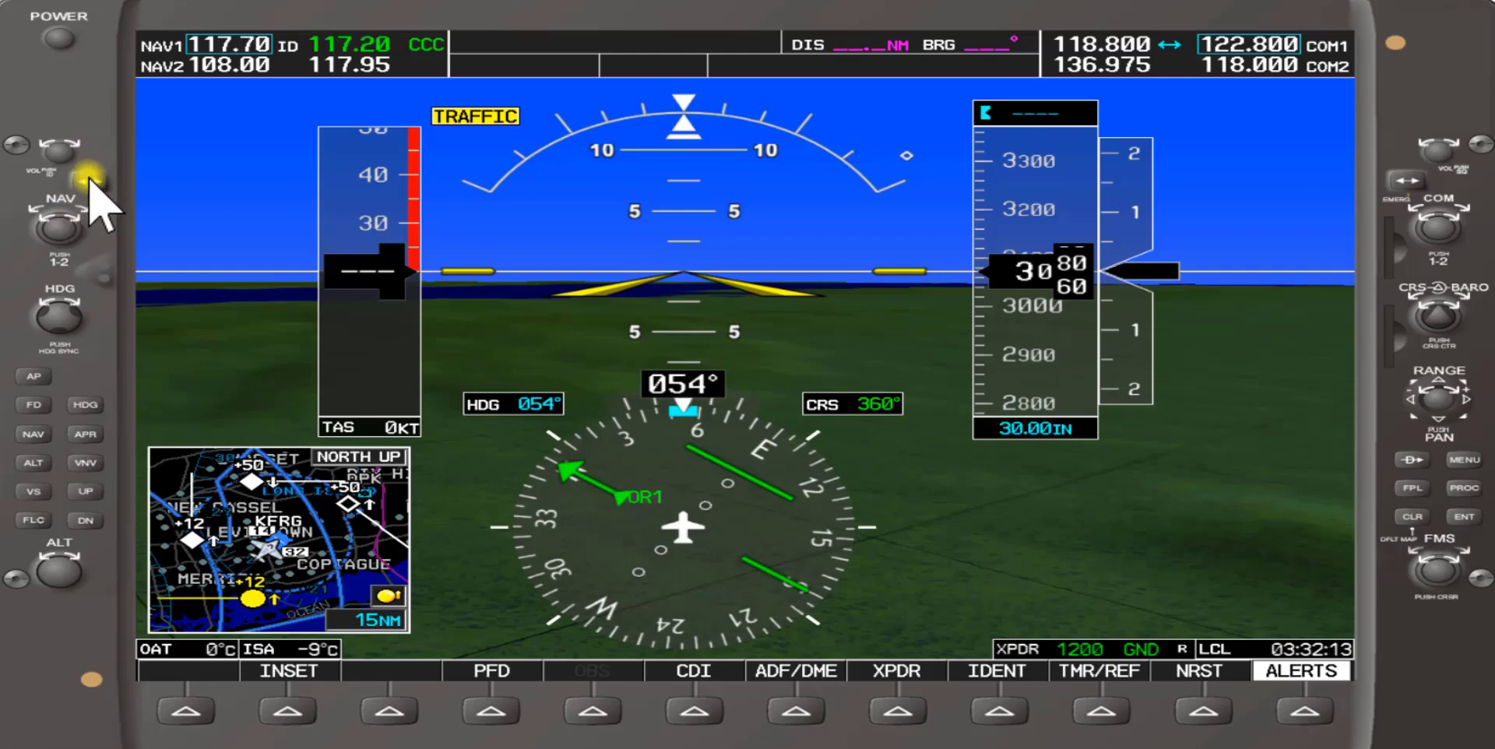
# - Make 117.70 (DPK) the active NAV1 frequency and switch its identifier audio off
pyautogui.click(89, 182)
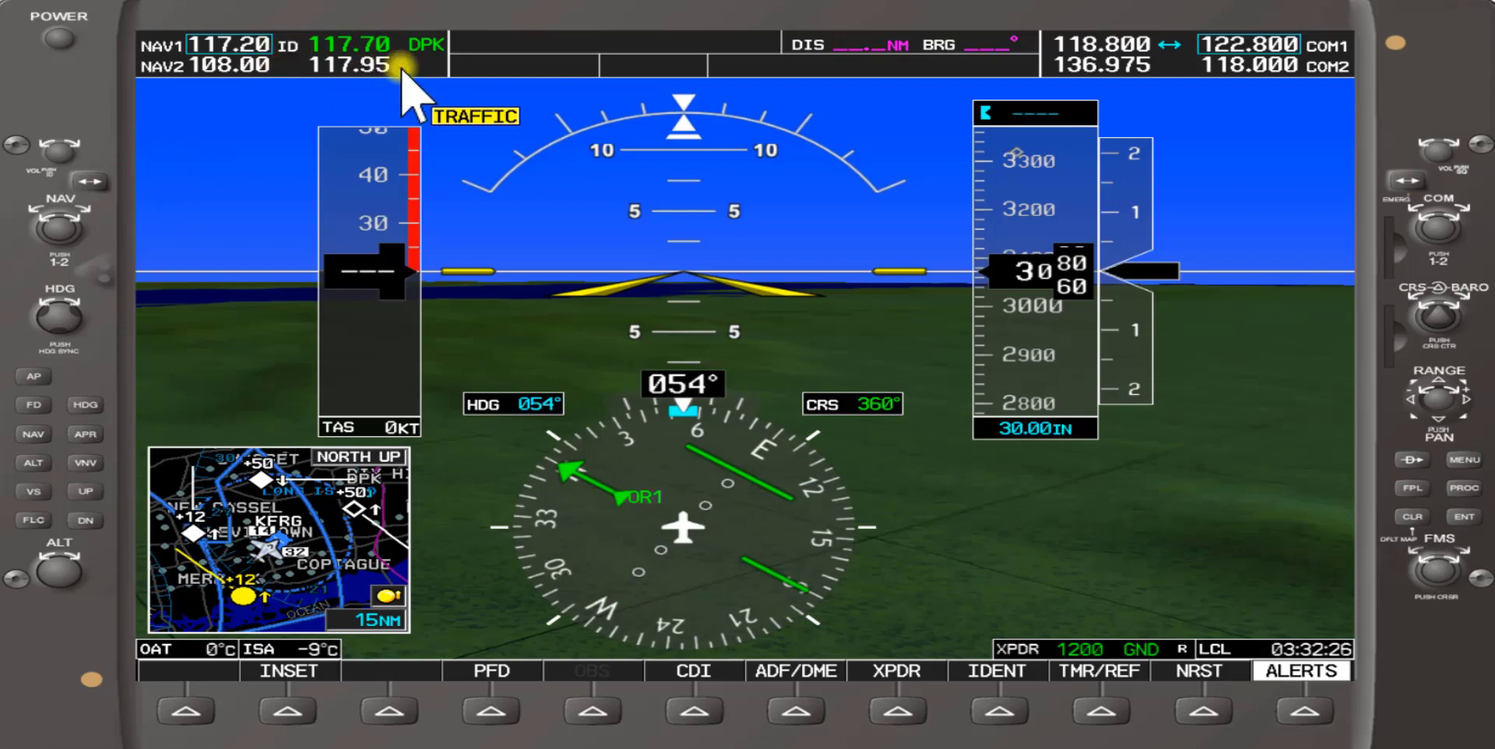
pyautogui.click(64, 153)
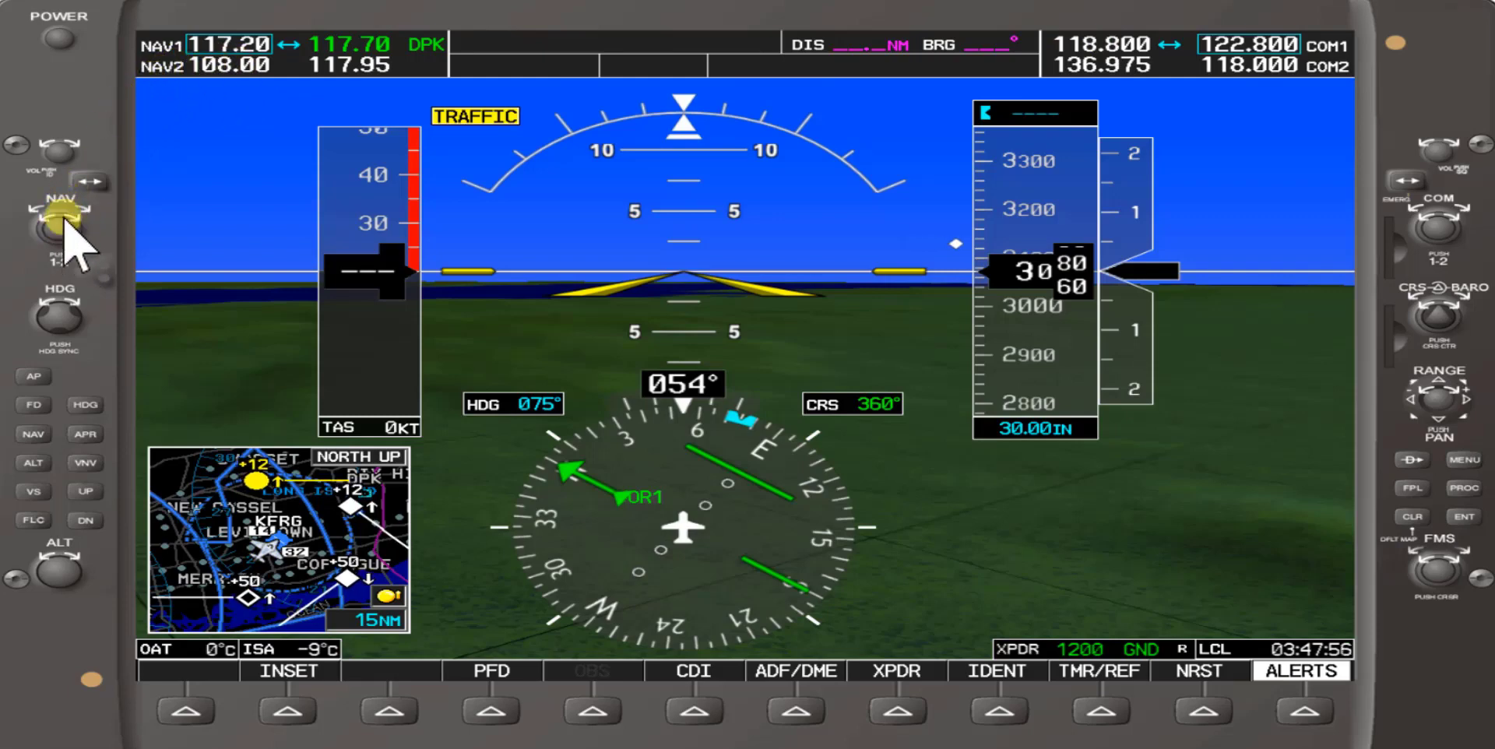
pyautogui.click(89, 182)
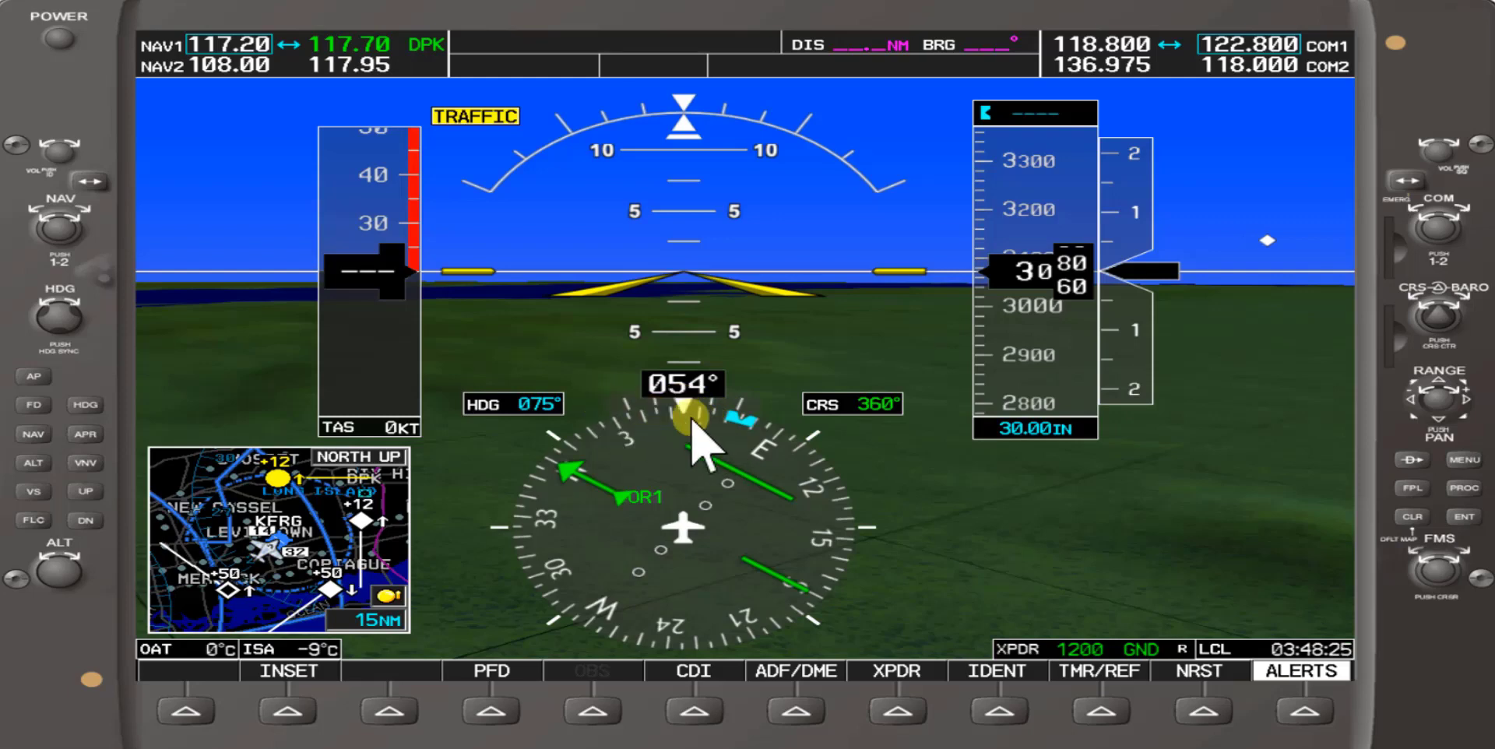
# - Sweep the heading bug around, then sync it to the current heading of 054°
pyautogui.click(59, 318)
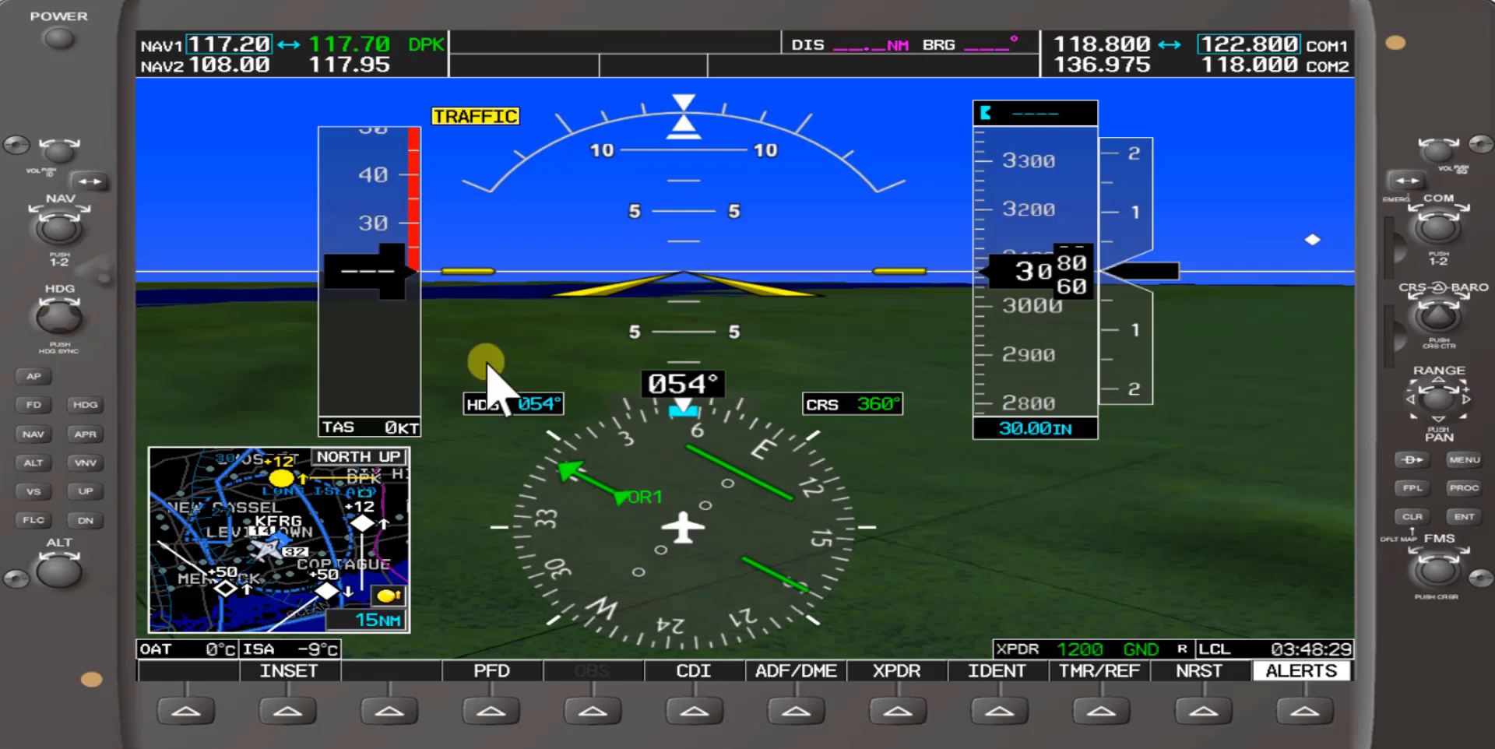
pyautogui.click(626, 408)
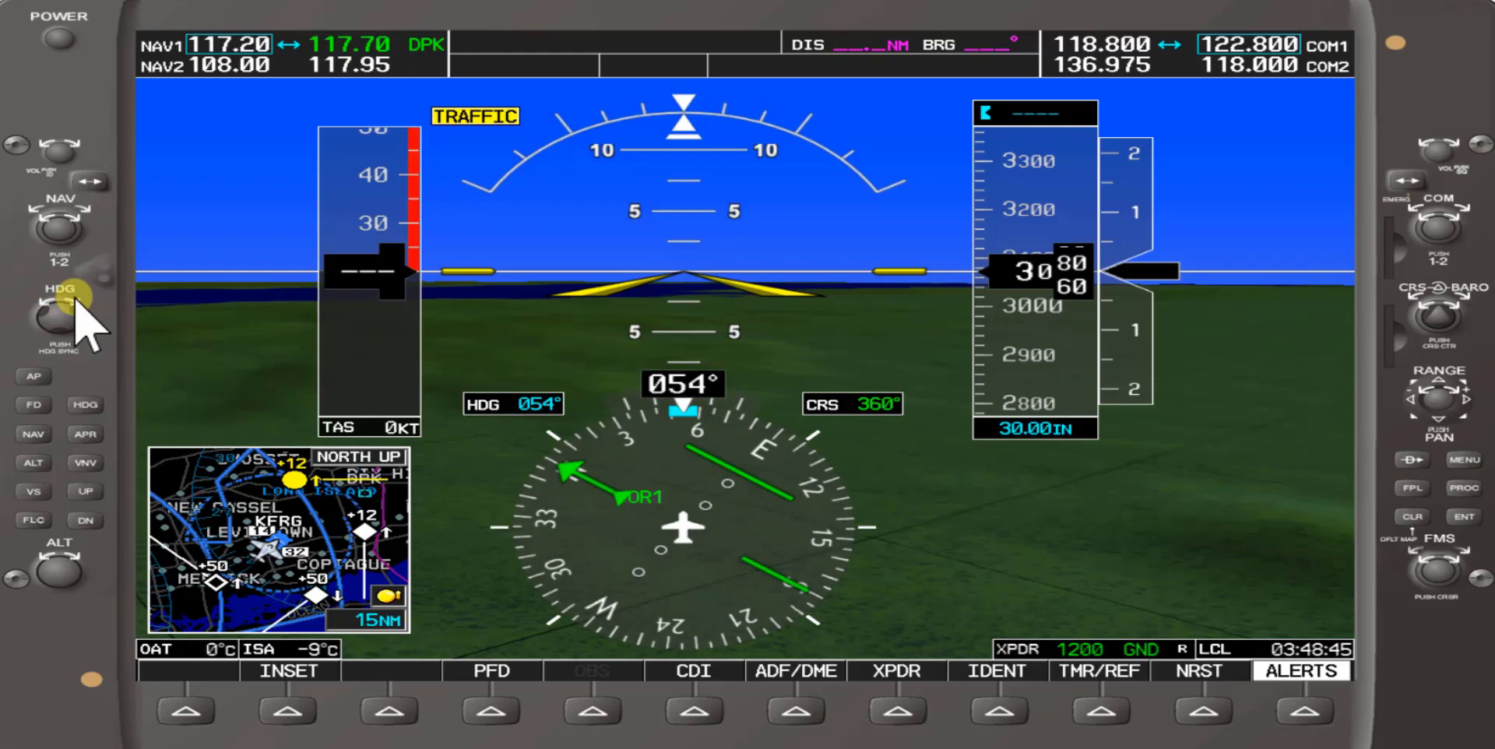
pyautogui.scroll(8, 76, 300)
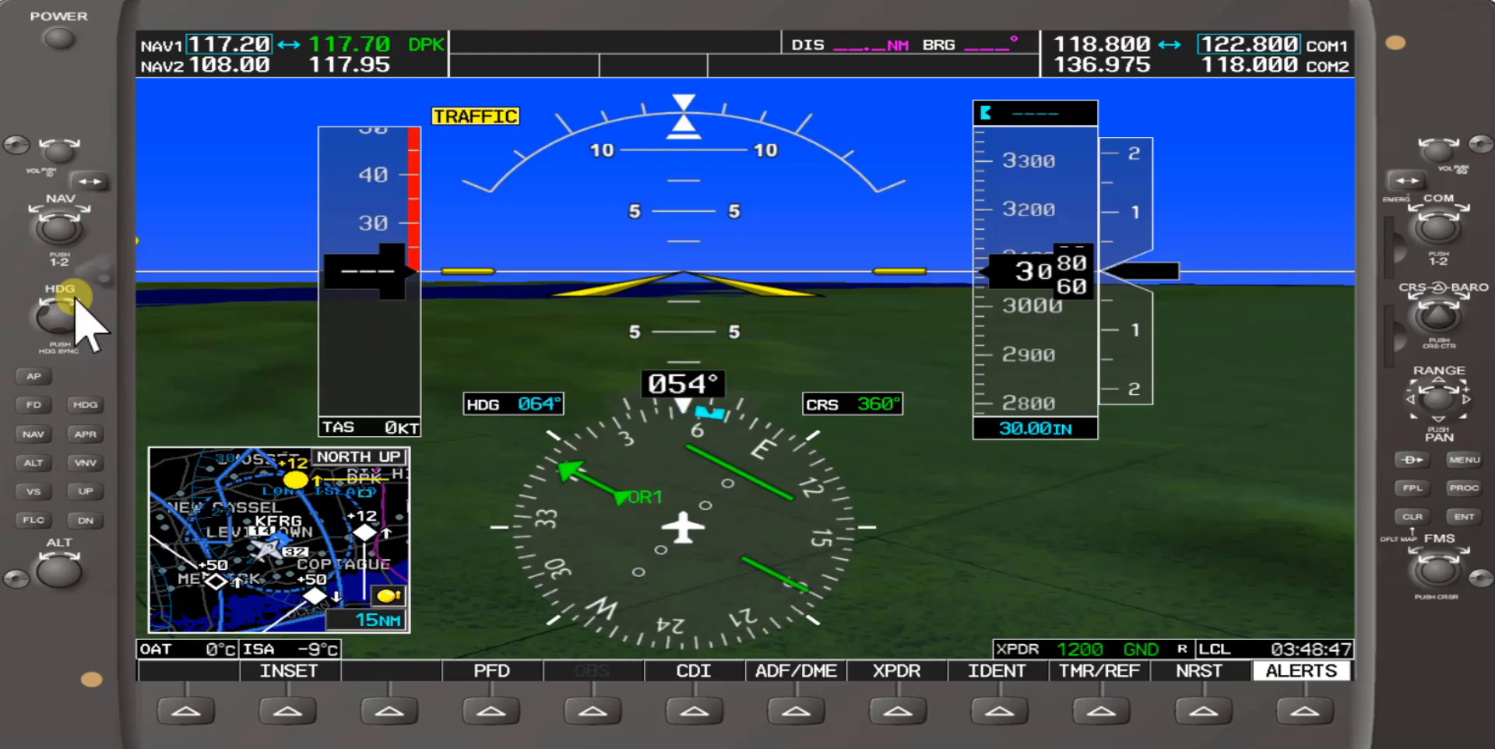
pyautogui.scroll(8, 76, 300)
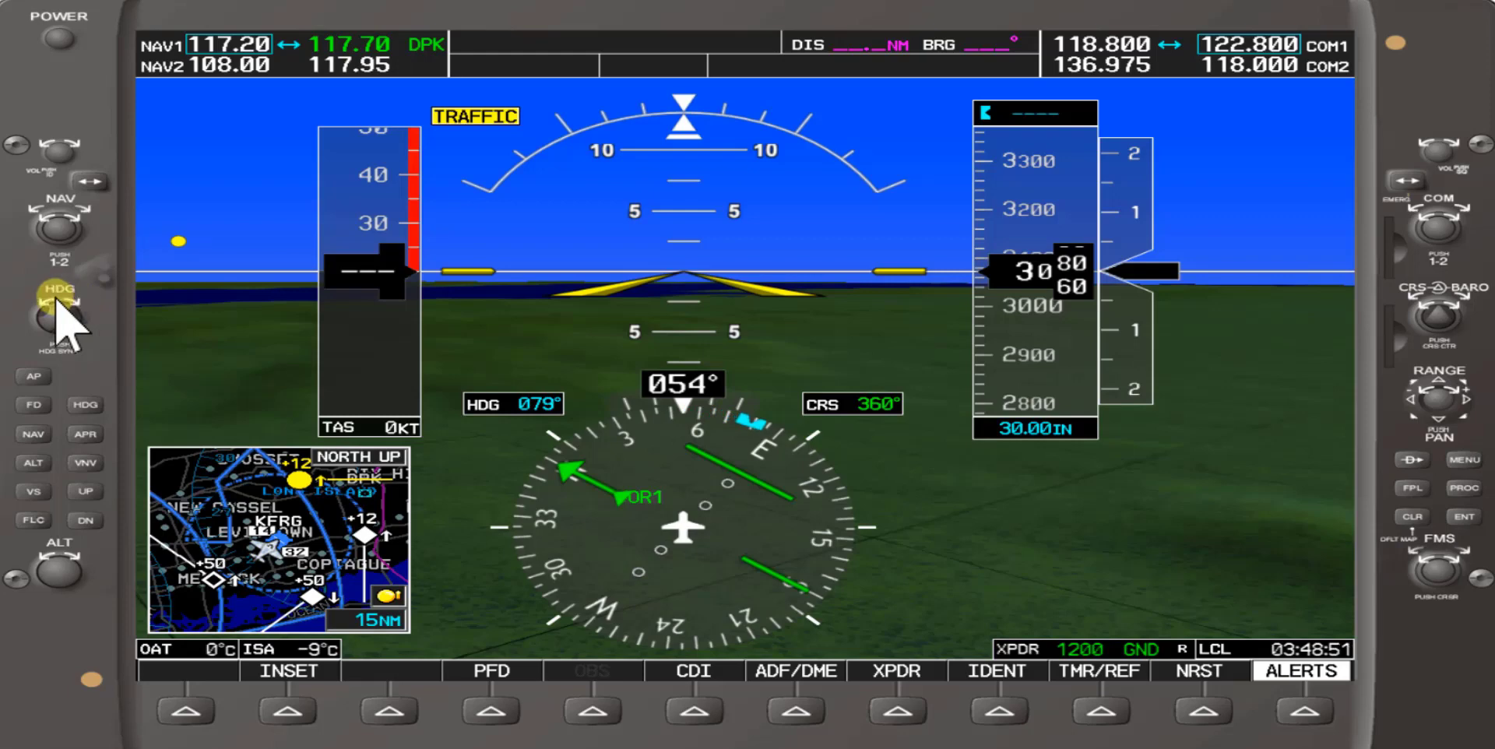
pyautogui.scroll(-9, 51, 299)
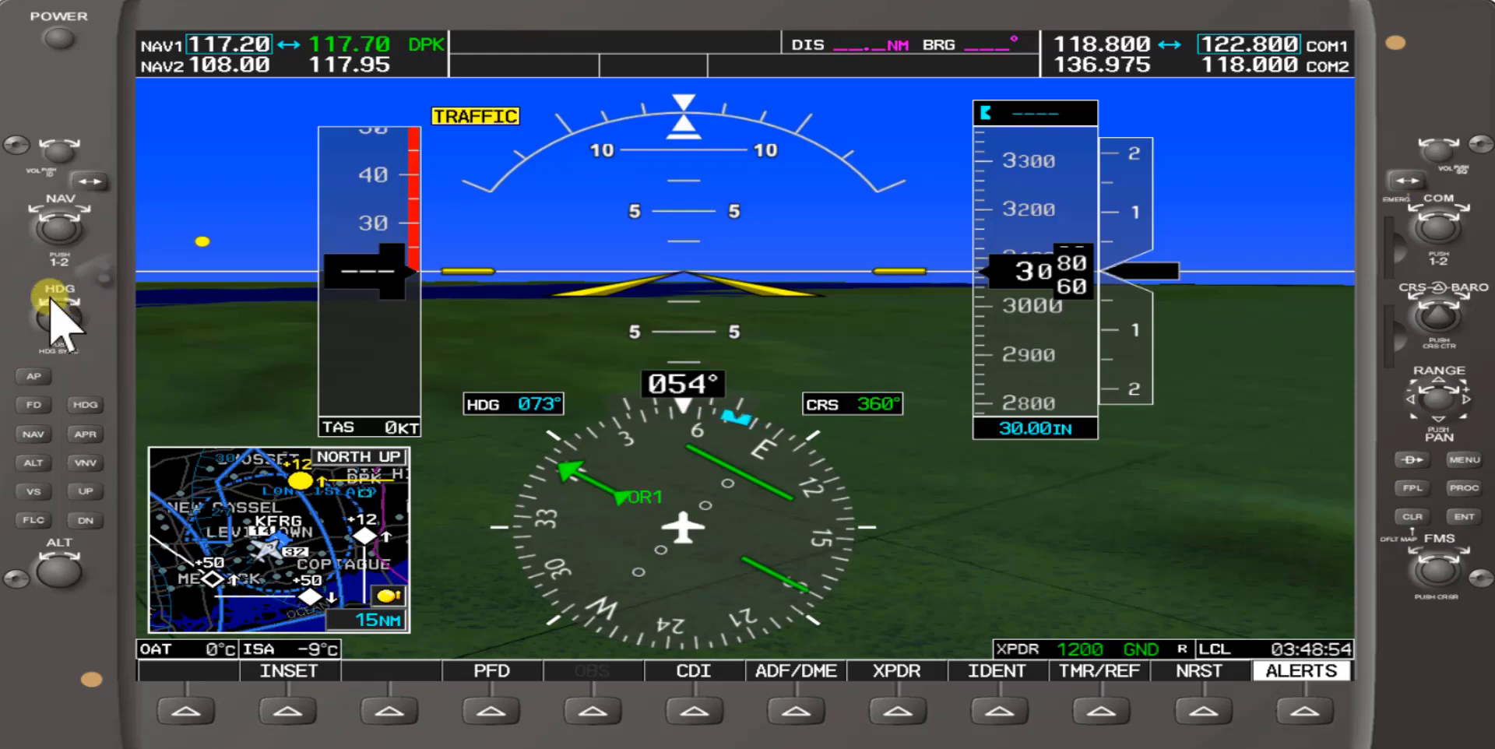
pyautogui.scroll(-5, 52, 300)
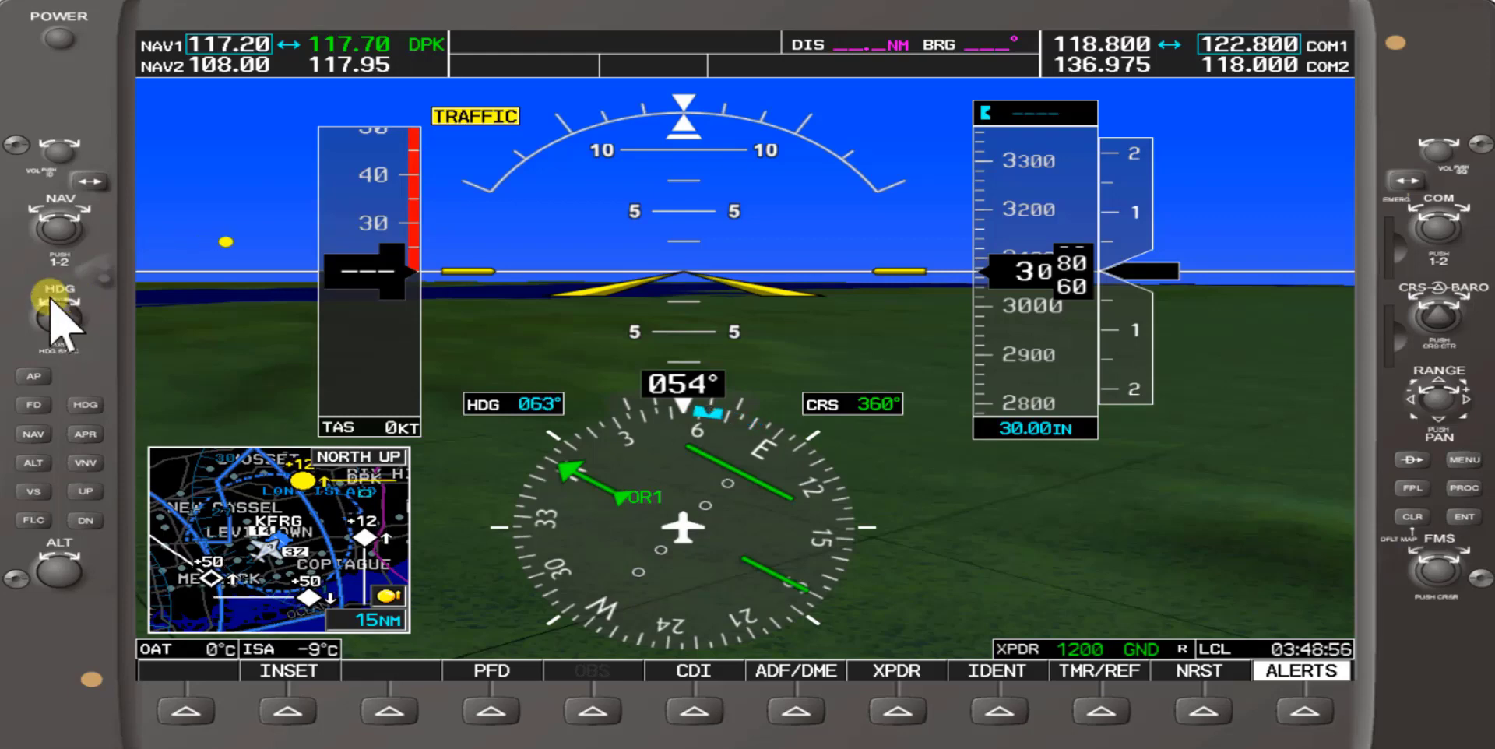
pyautogui.scroll(-2, 52, 300)
pyautogui.scroll(-3, 53, 307)
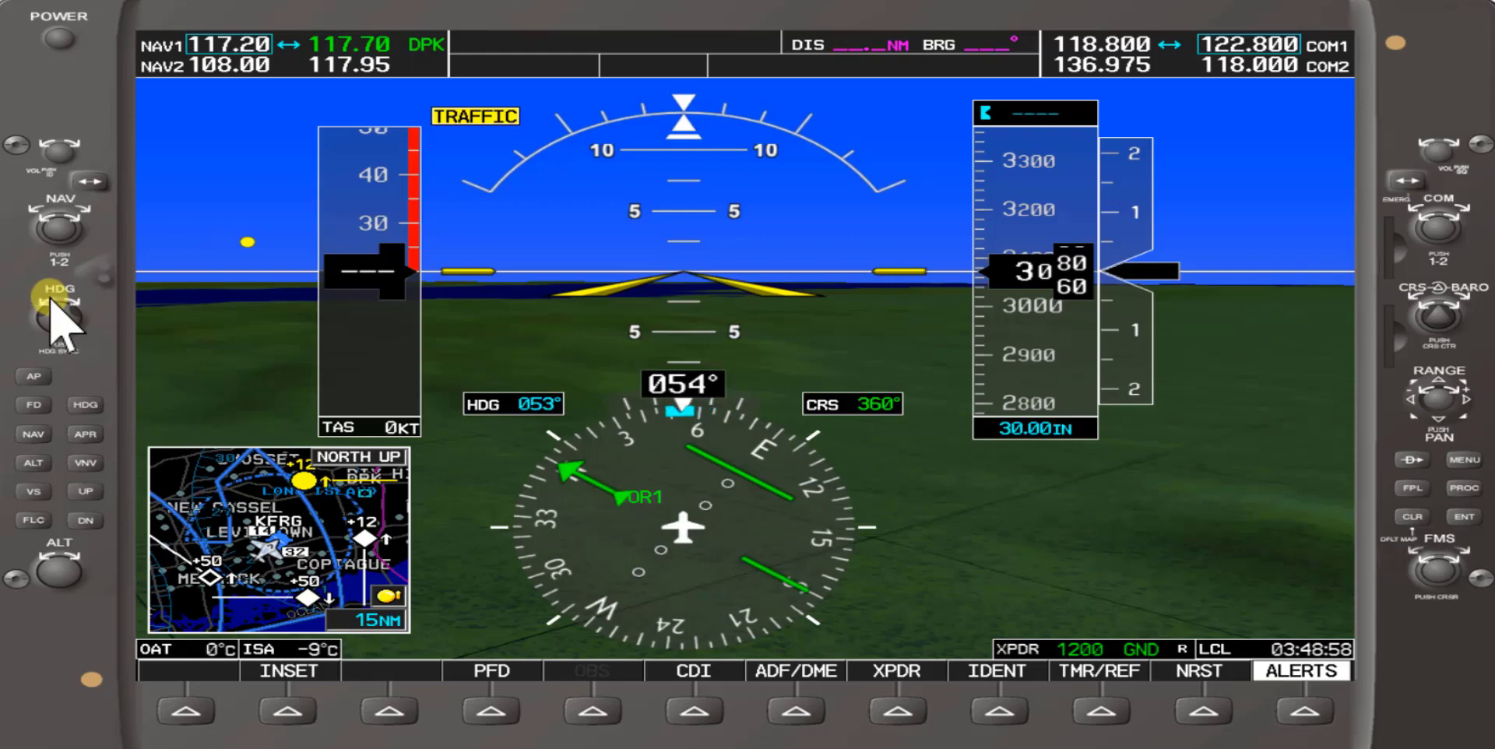
pyautogui.scroll(-4, 51, 300)
pyautogui.scroll(-8, 52, 300)
pyautogui.scroll(-2, 51, 300)
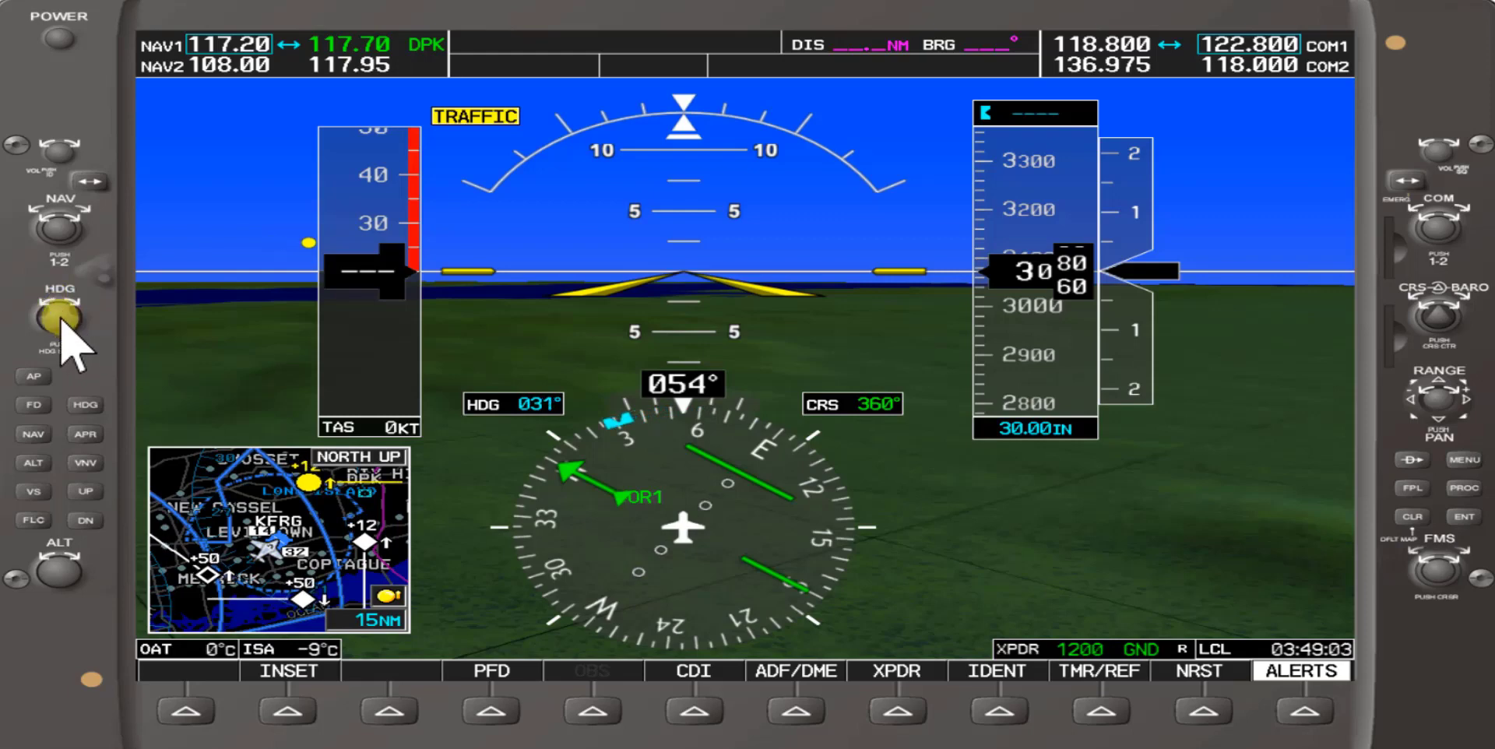
pyautogui.click(61, 319)
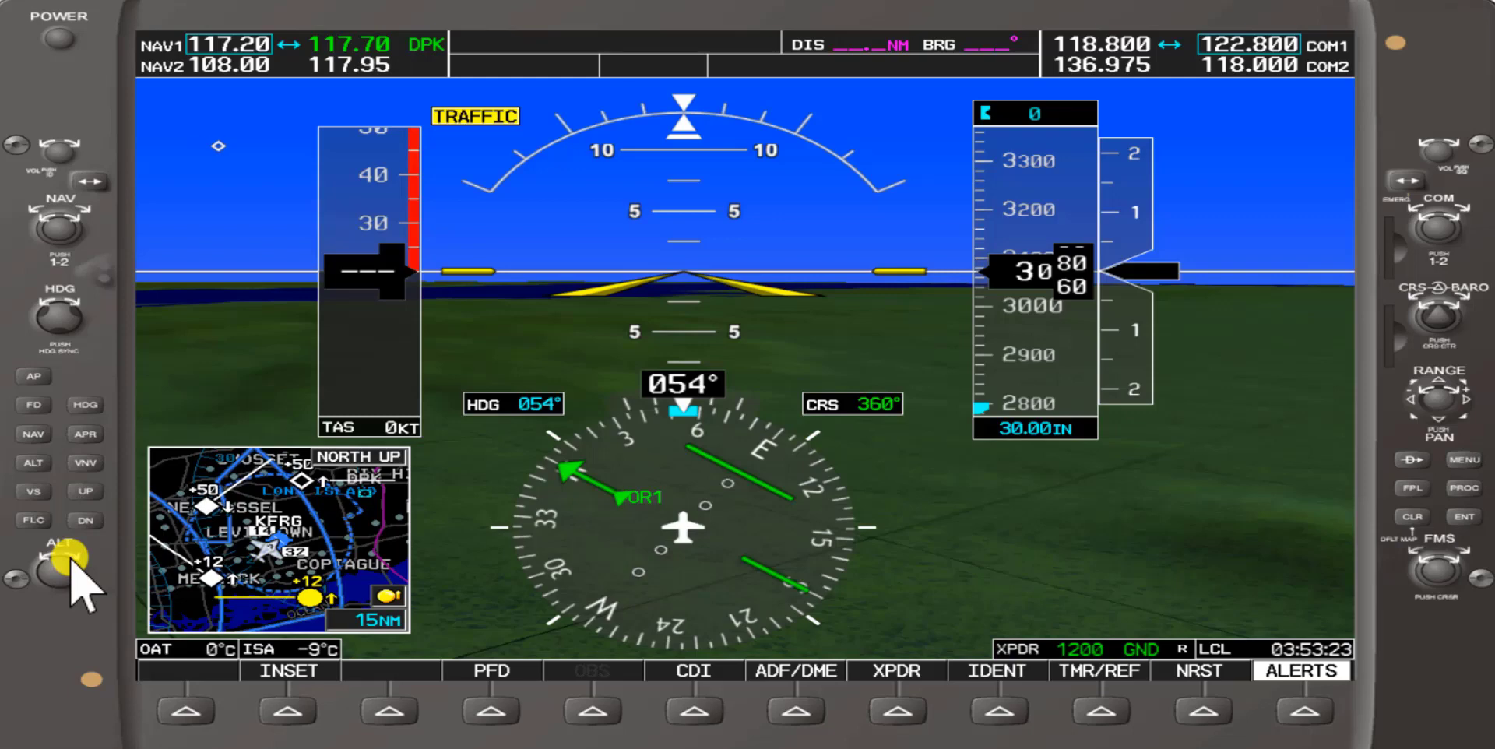
# - Raise the selected altitude from 0 up to 3000 ft
pyautogui.scroll(1, 74, 557)
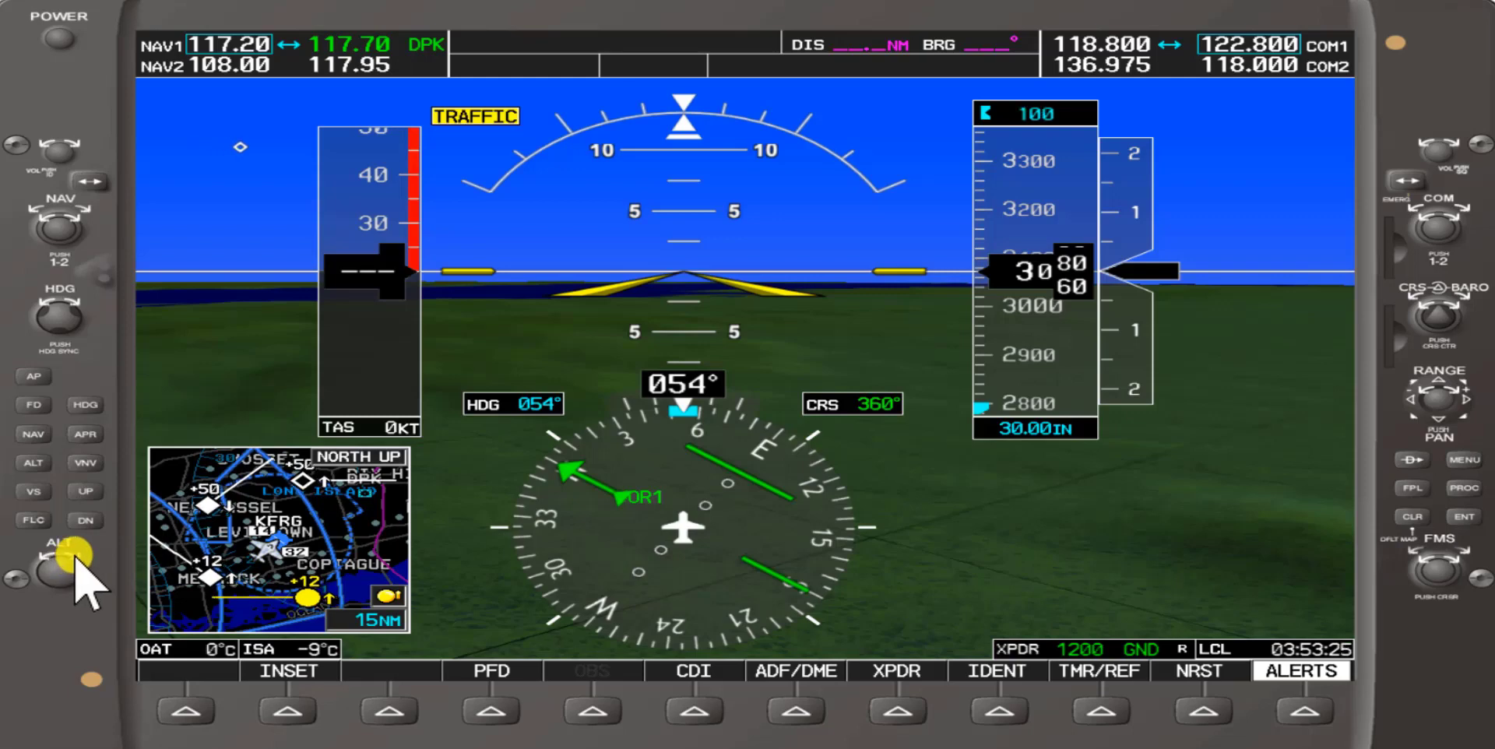
pyautogui.scroll(1, 74, 557)
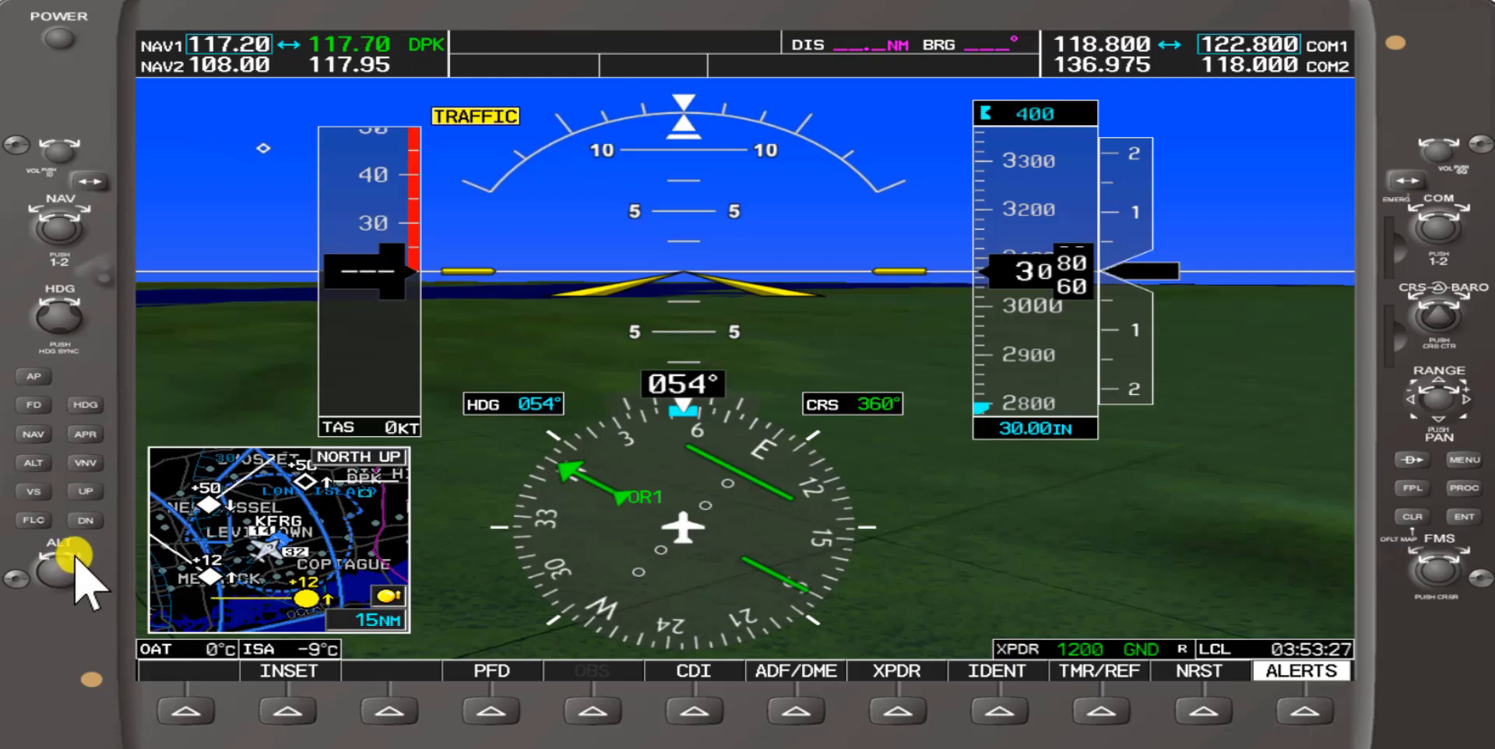
pyautogui.scroll(3, 74, 557)
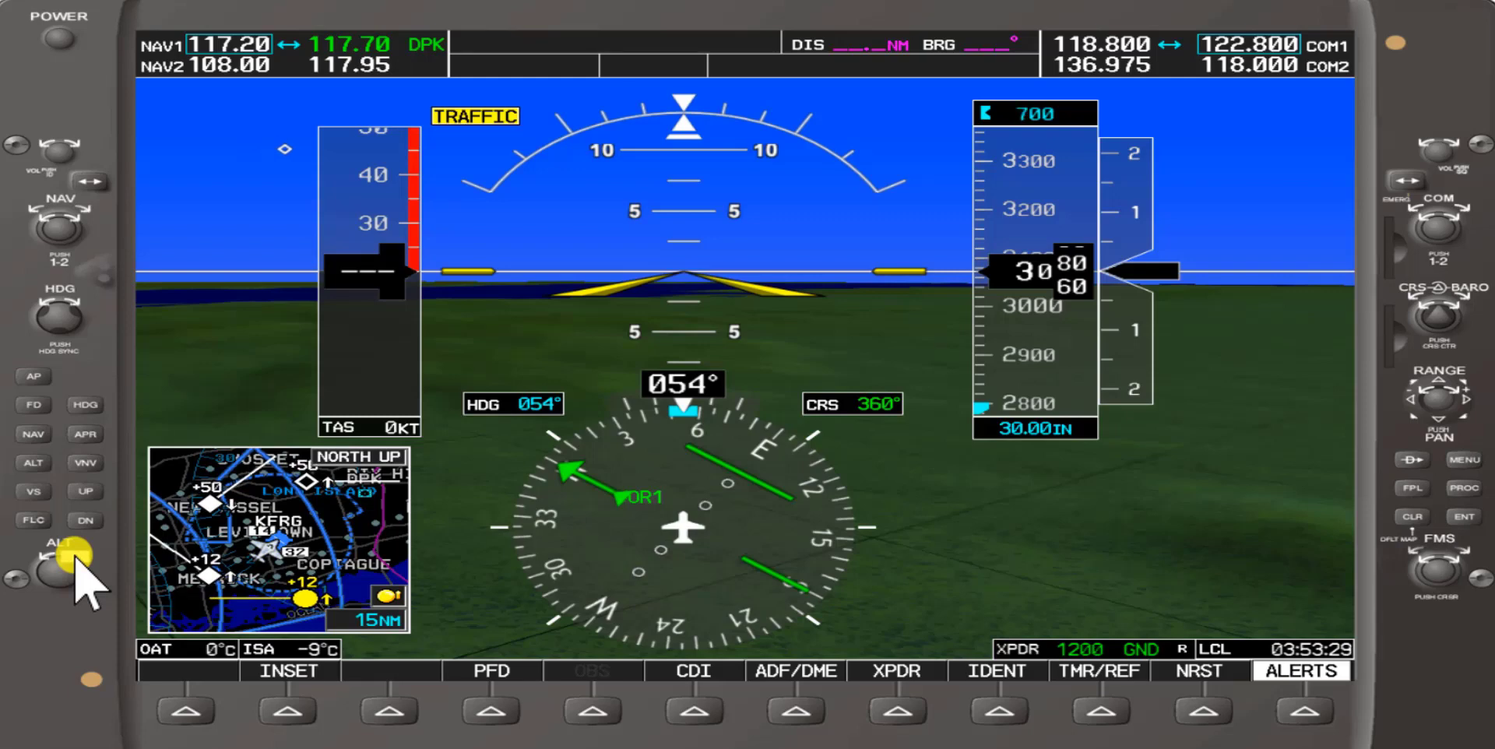
pyautogui.scroll(1, 74, 556)
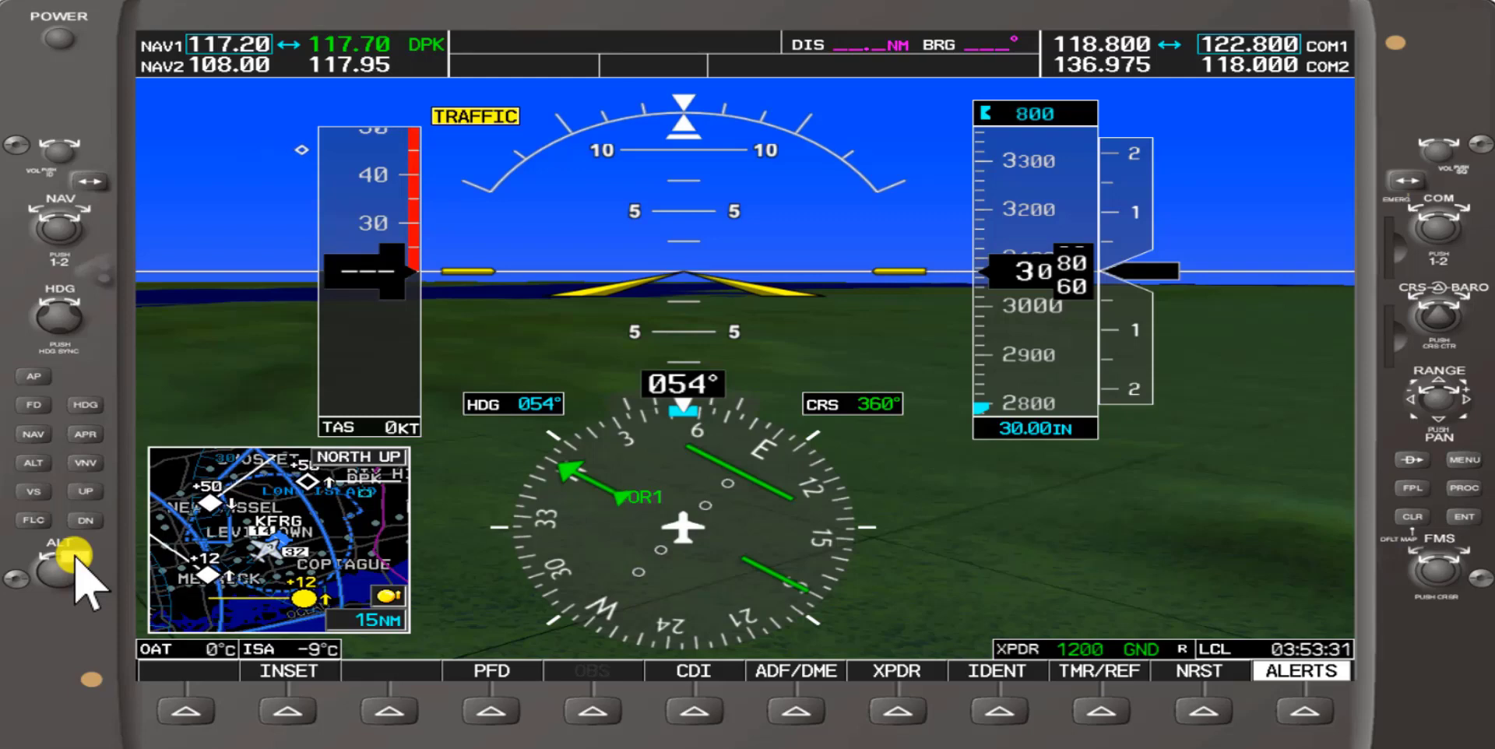
pyautogui.scroll(2, 74, 556)
pyautogui.scroll(3, 74, 557)
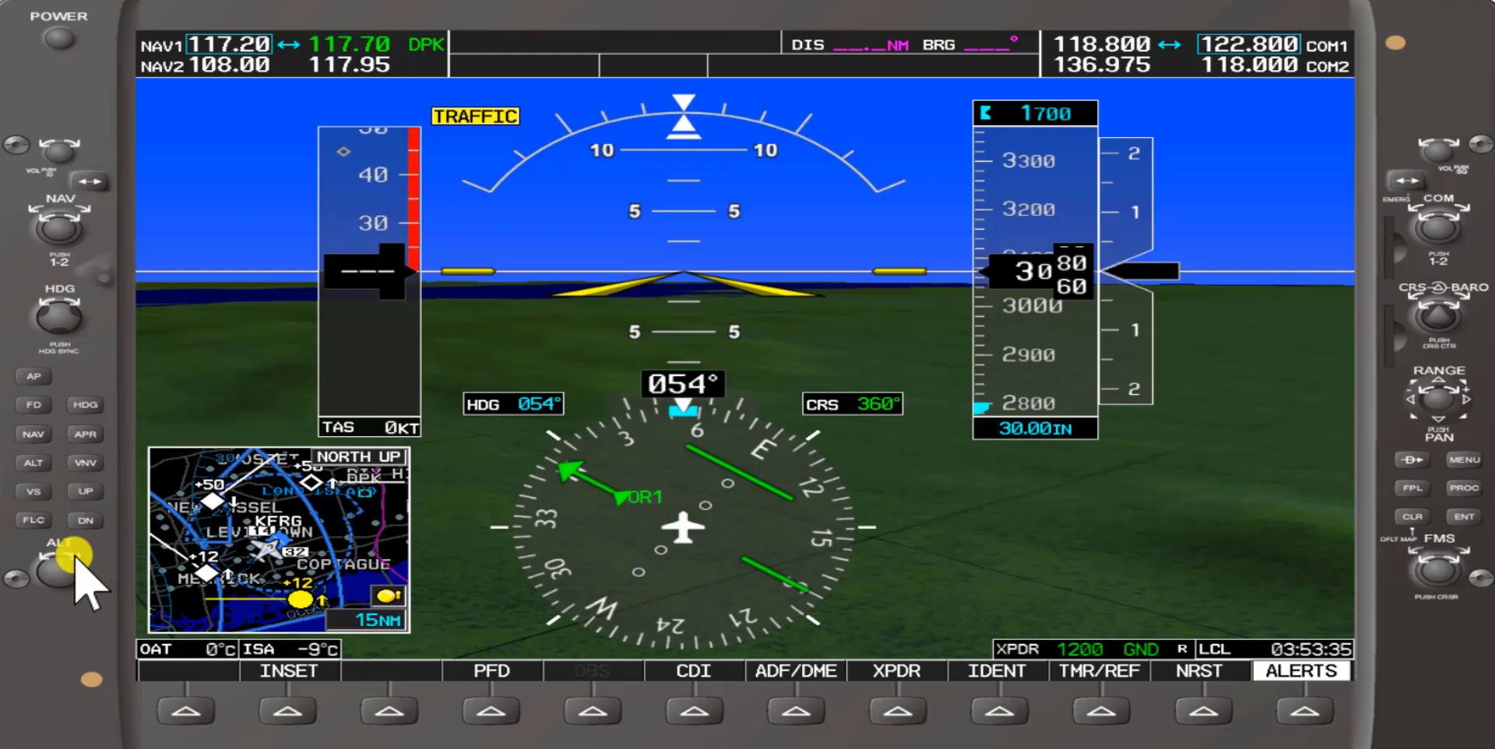
pyautogui.scroll(1, 74, 557)
pyautogui.scroll(4, 75, 557)
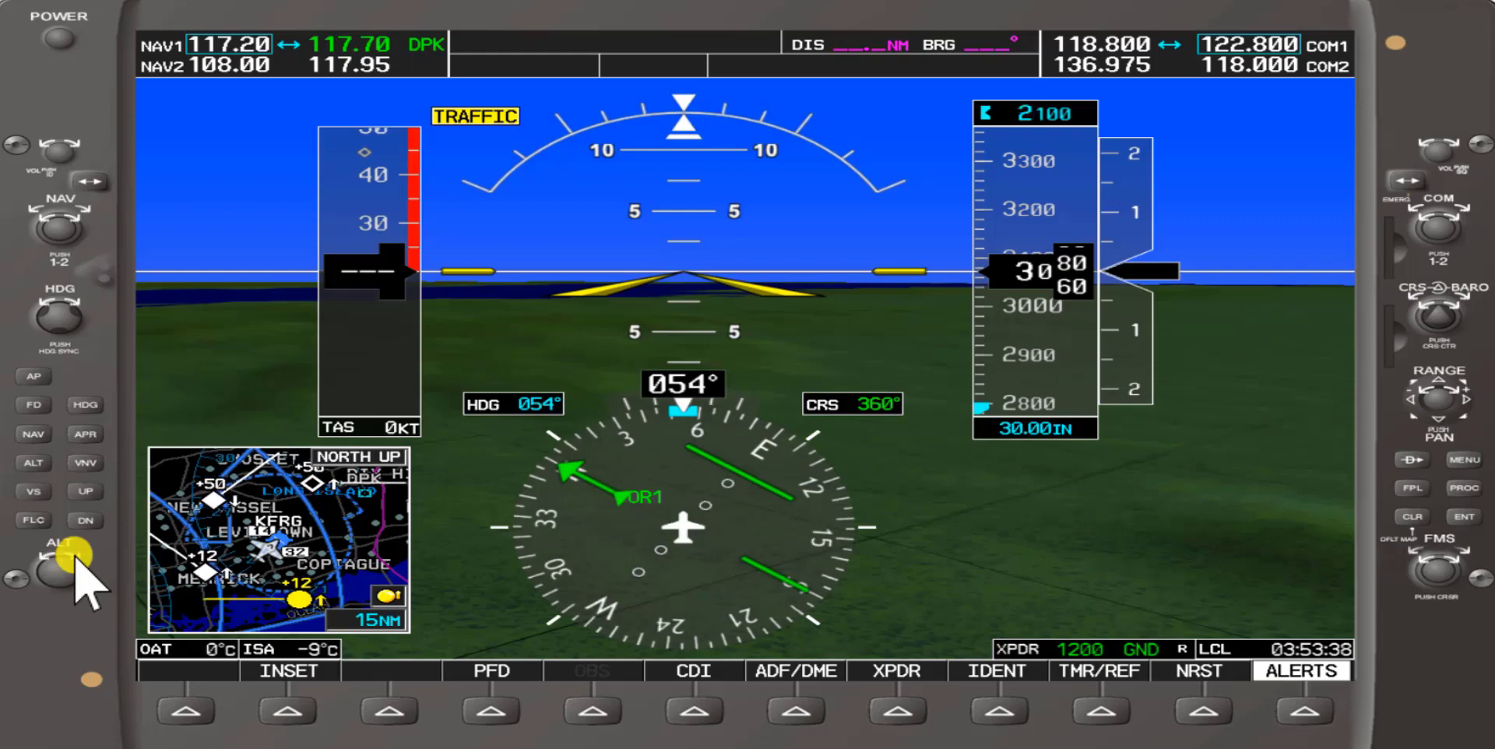
pyautogui.scroll(2, 75, 557)
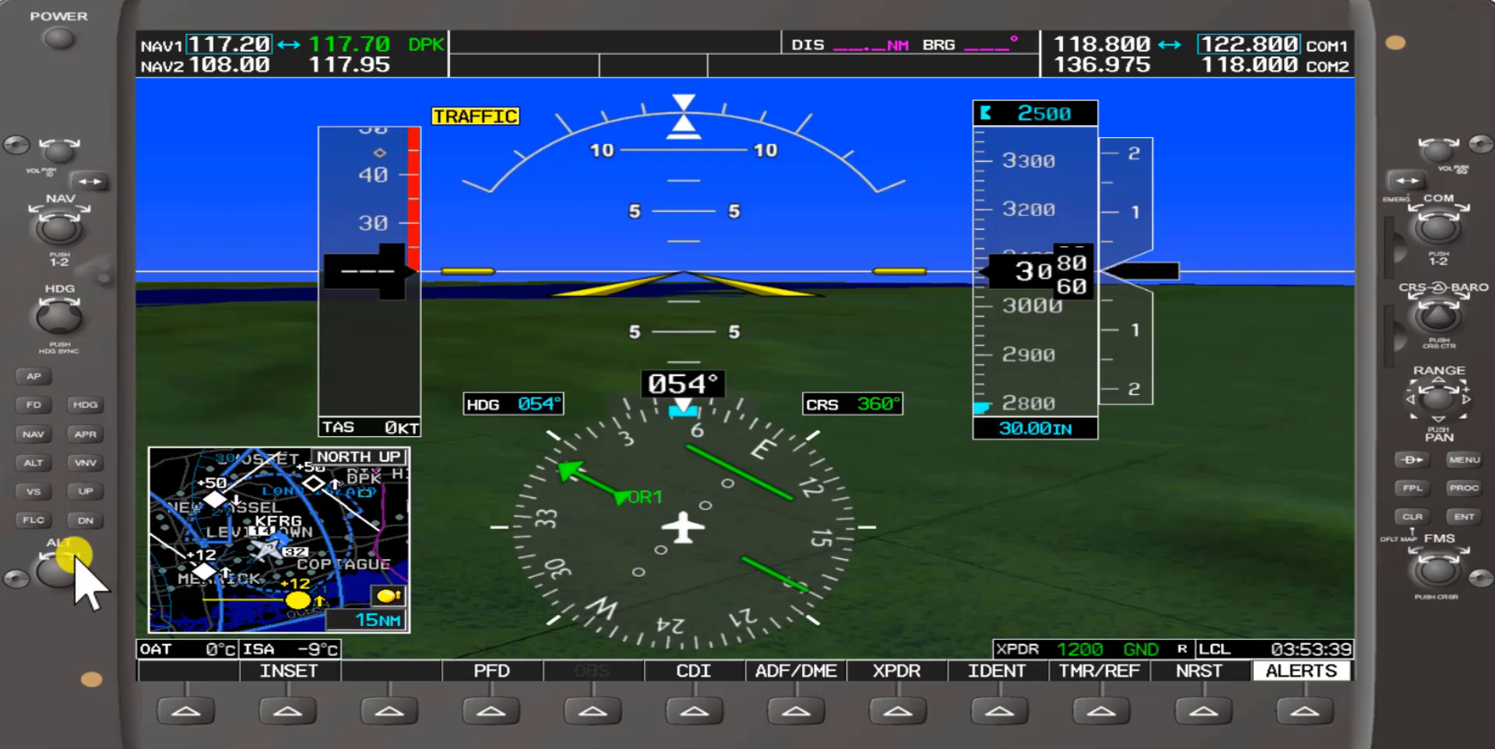
pyautogui.scroll(3, 76, 557)
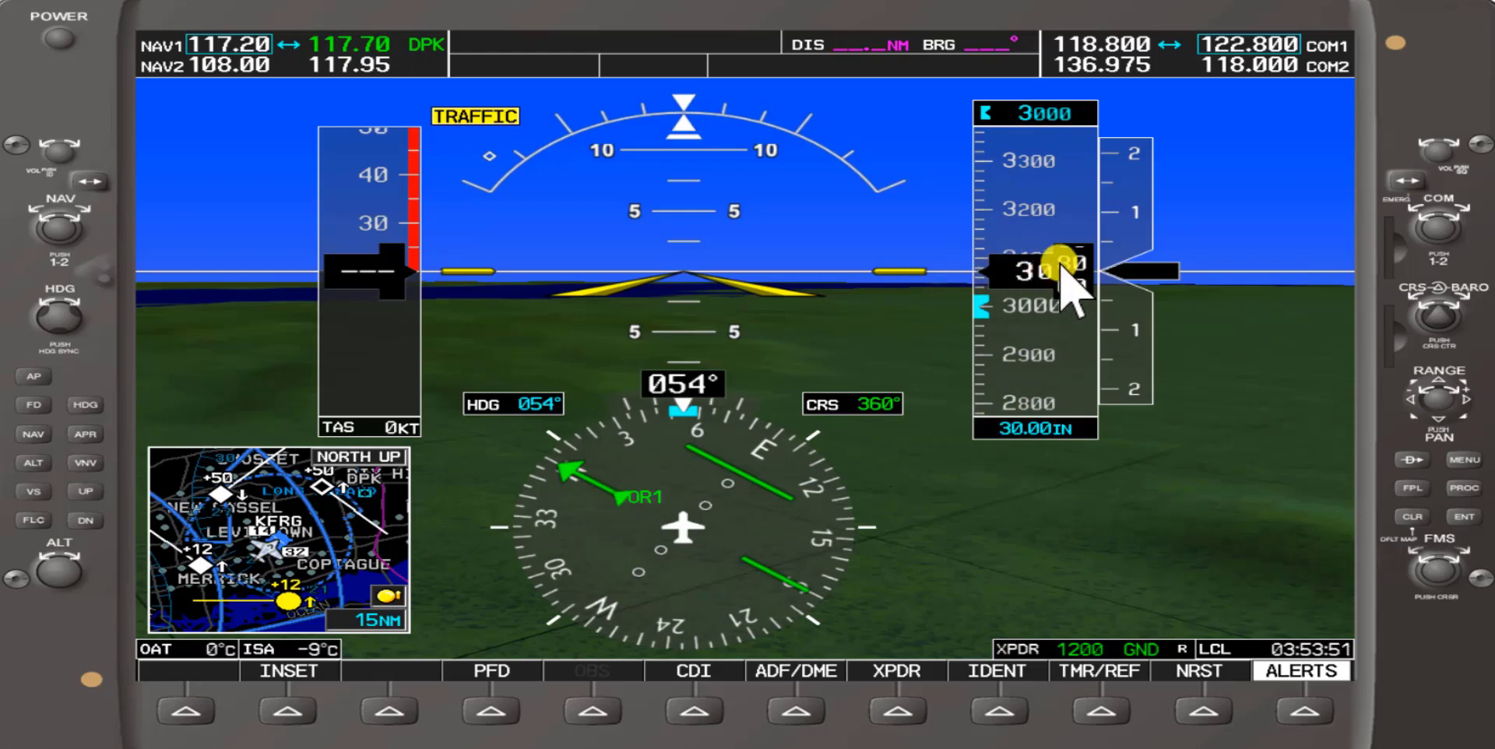
# - Bring the selected altitude back down from 3000 to 2000 ft
pyautogui.click(43, 558)
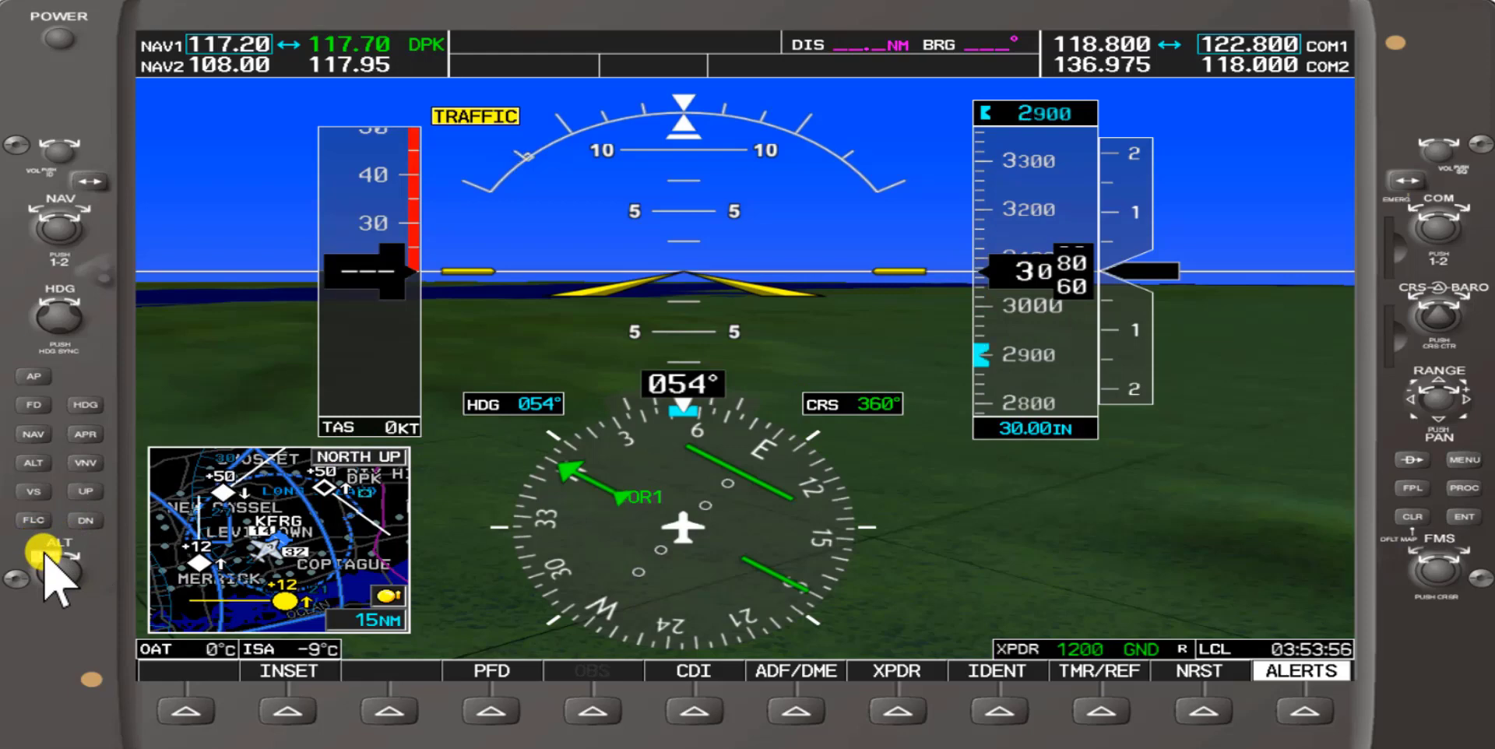
pyautogui.click(45, 555)
pyautogui.click(44, 555)
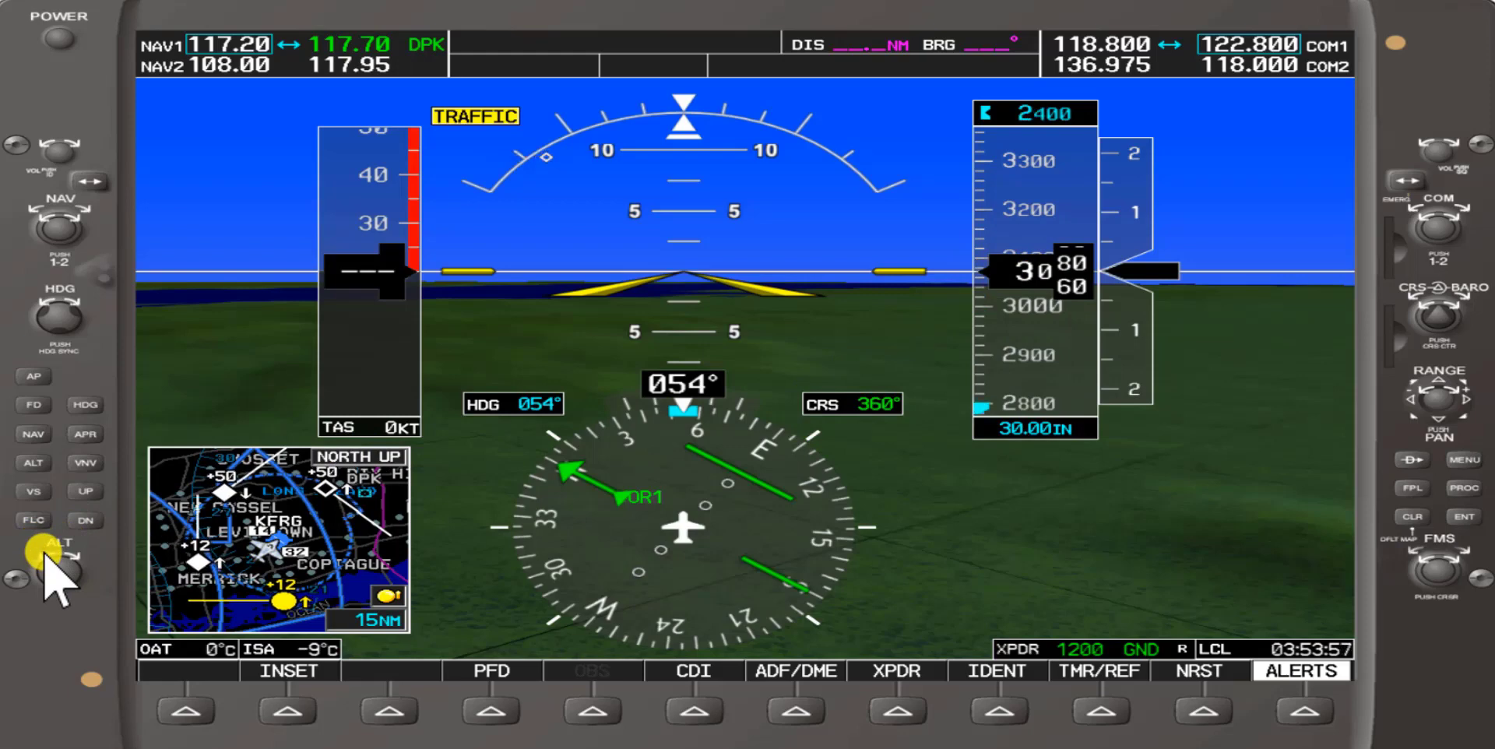
pyautogui.click(44, 557)
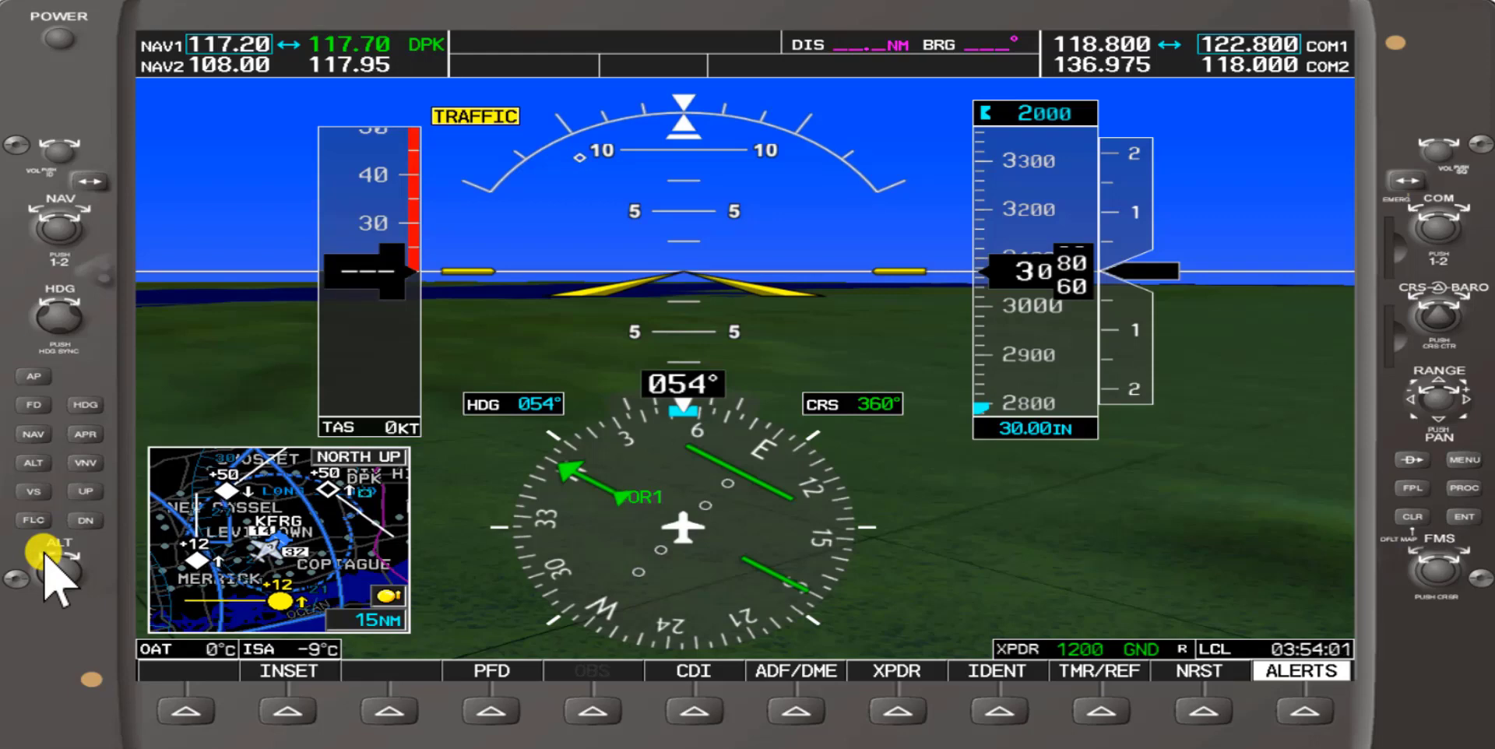
pyautogui.click(44, 555)
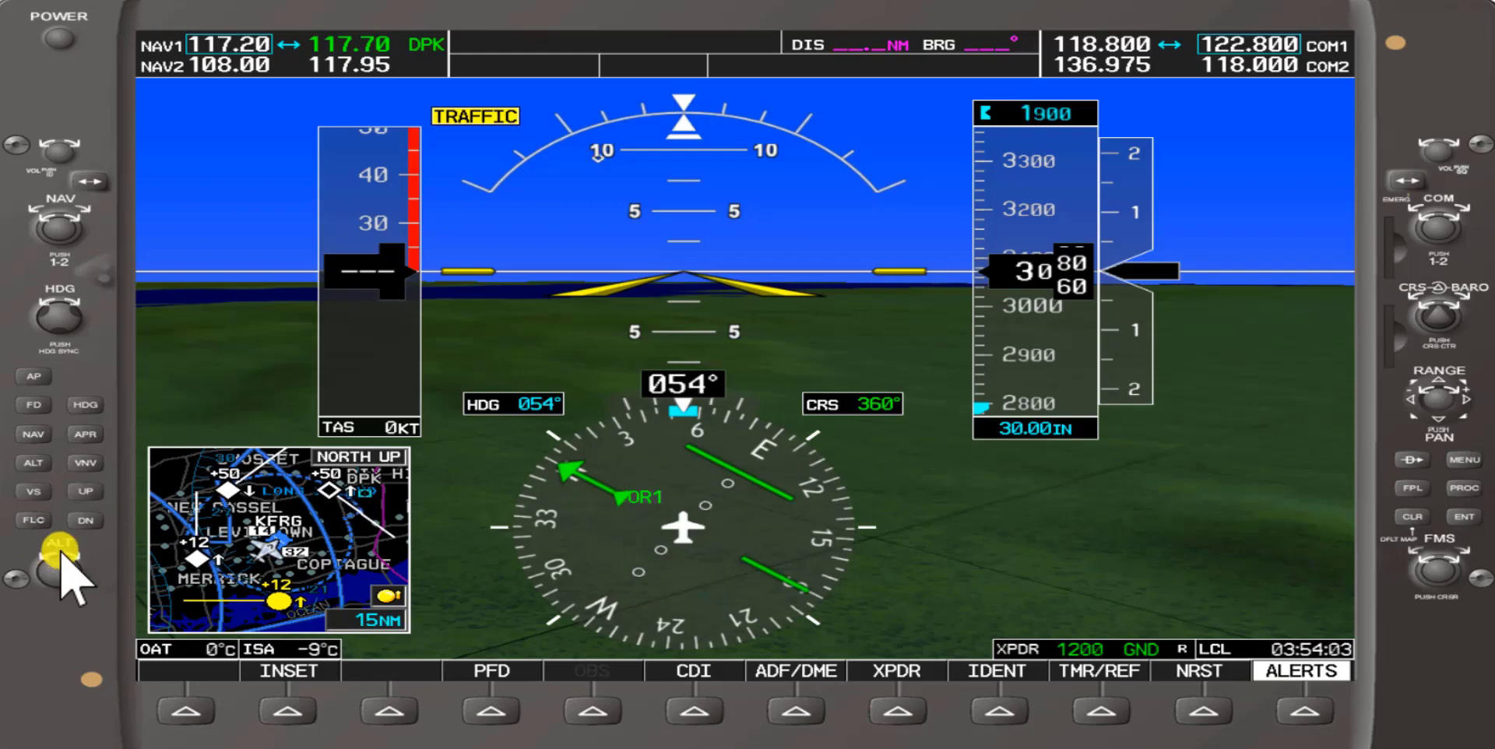
pyautogui.click(67, 556)
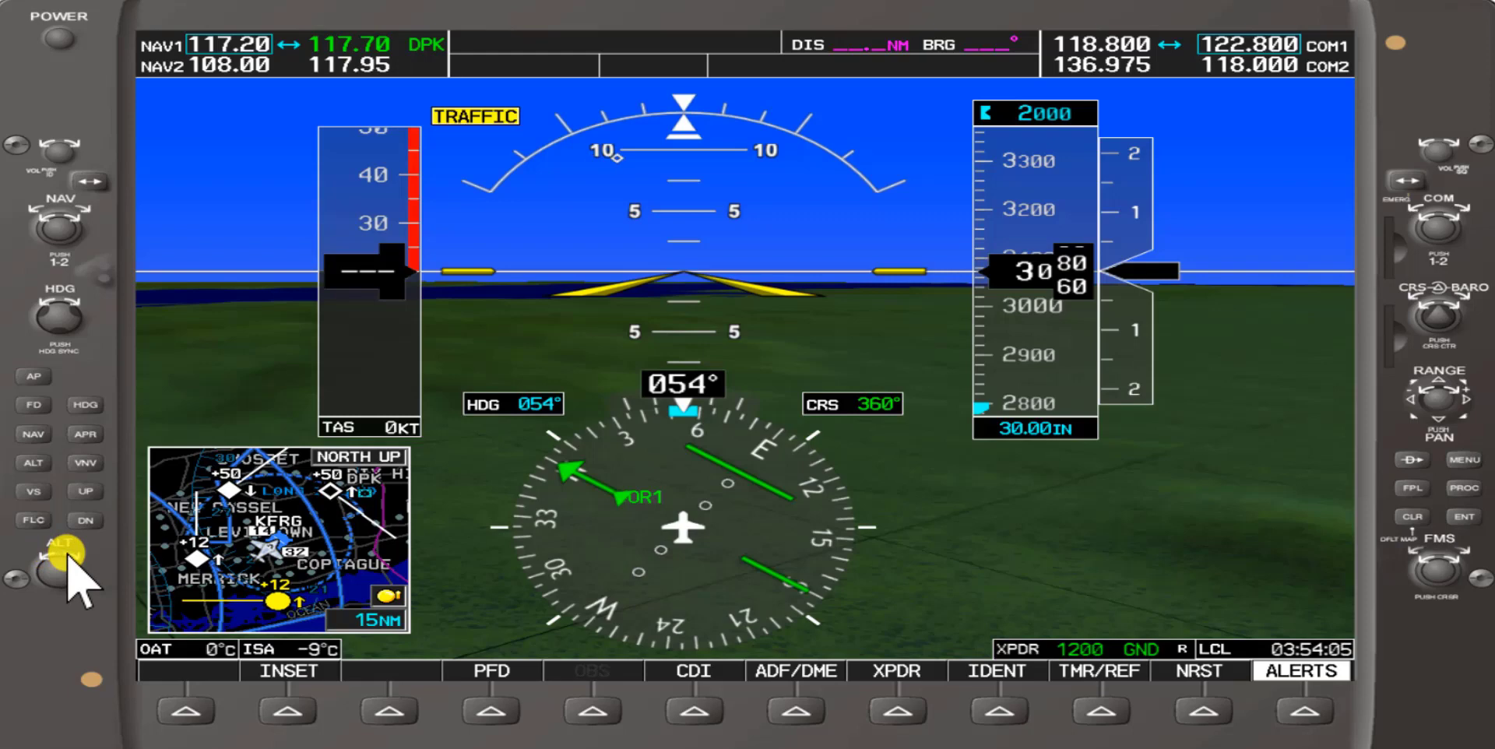